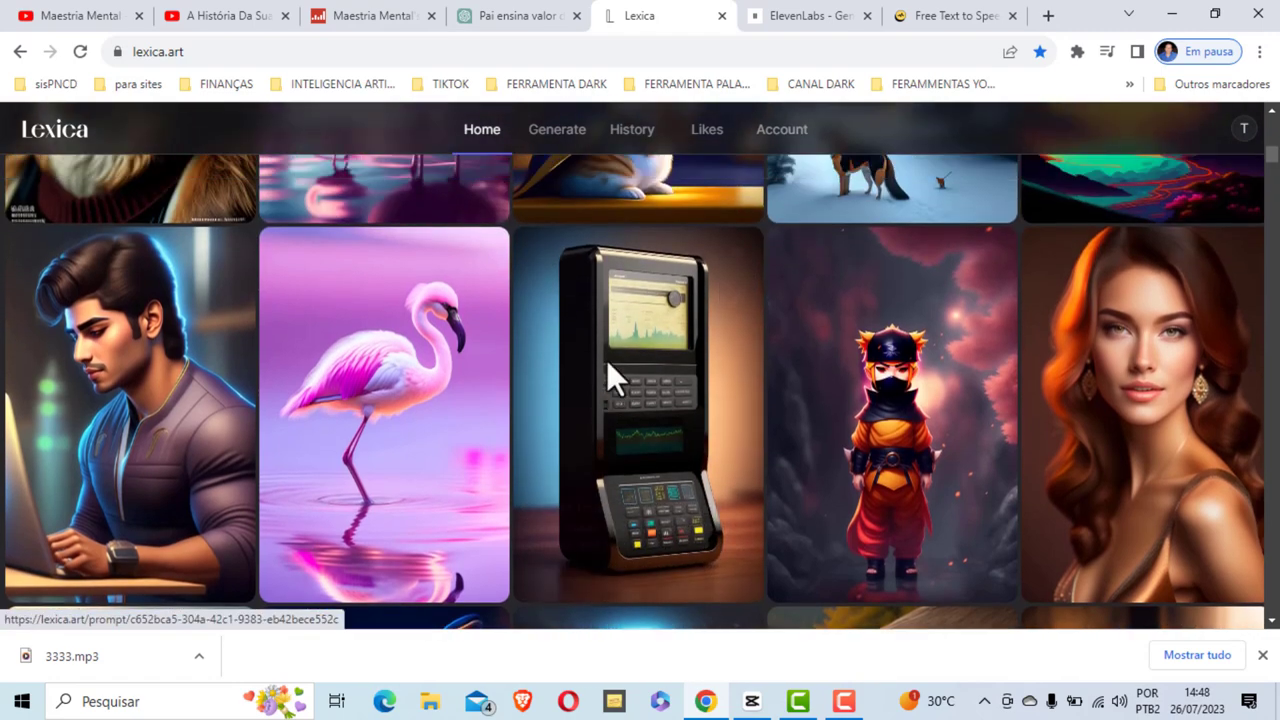
Browse the Lexica gallery and examine the prompts and details of the futuristic device, girl reading a book, and drink images
scroll(730, 412, down, 2)
click(655, 325)
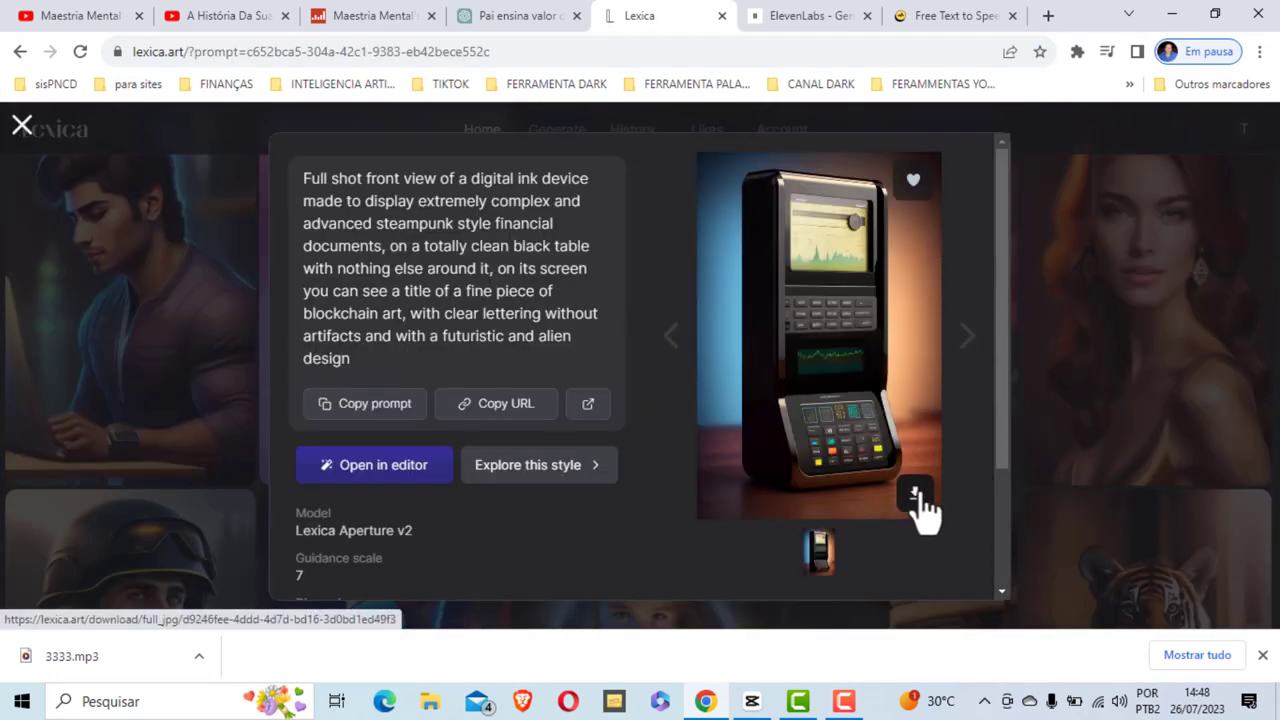
click(1123, 170)
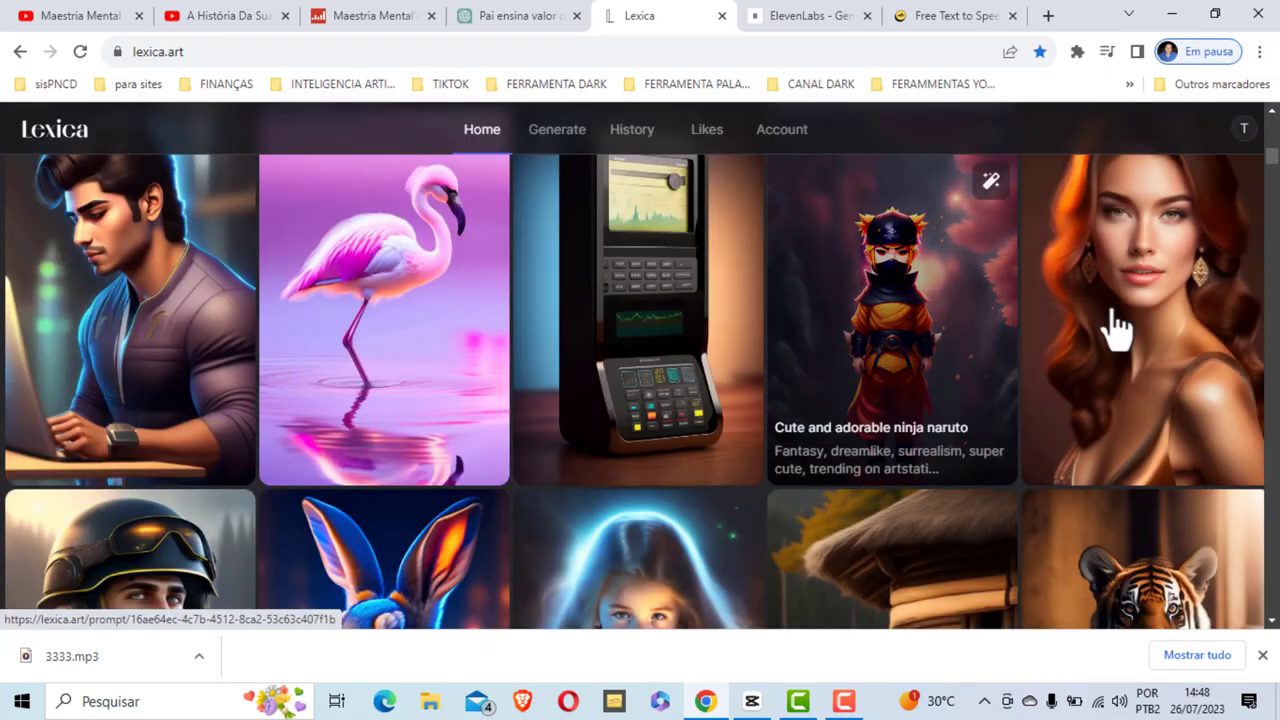
scroll(600, 325, down, 6)
scroll(596, 309, up, 4)
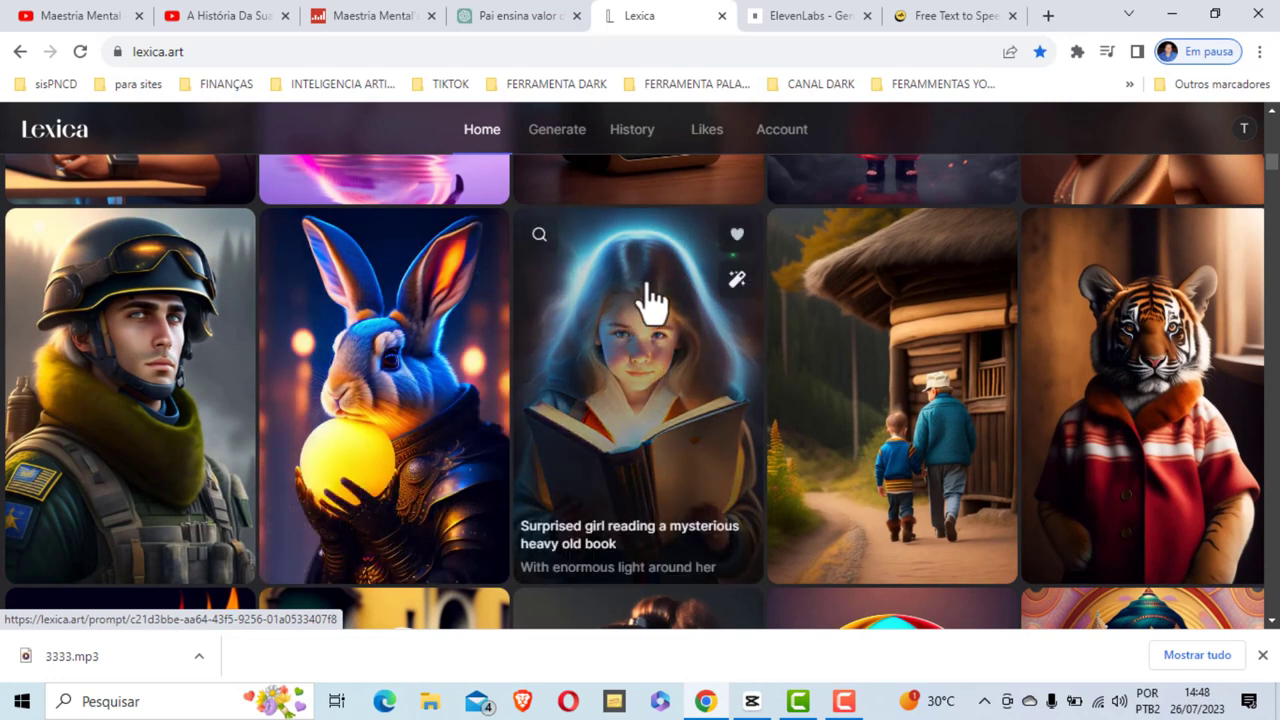
click(605, 343)
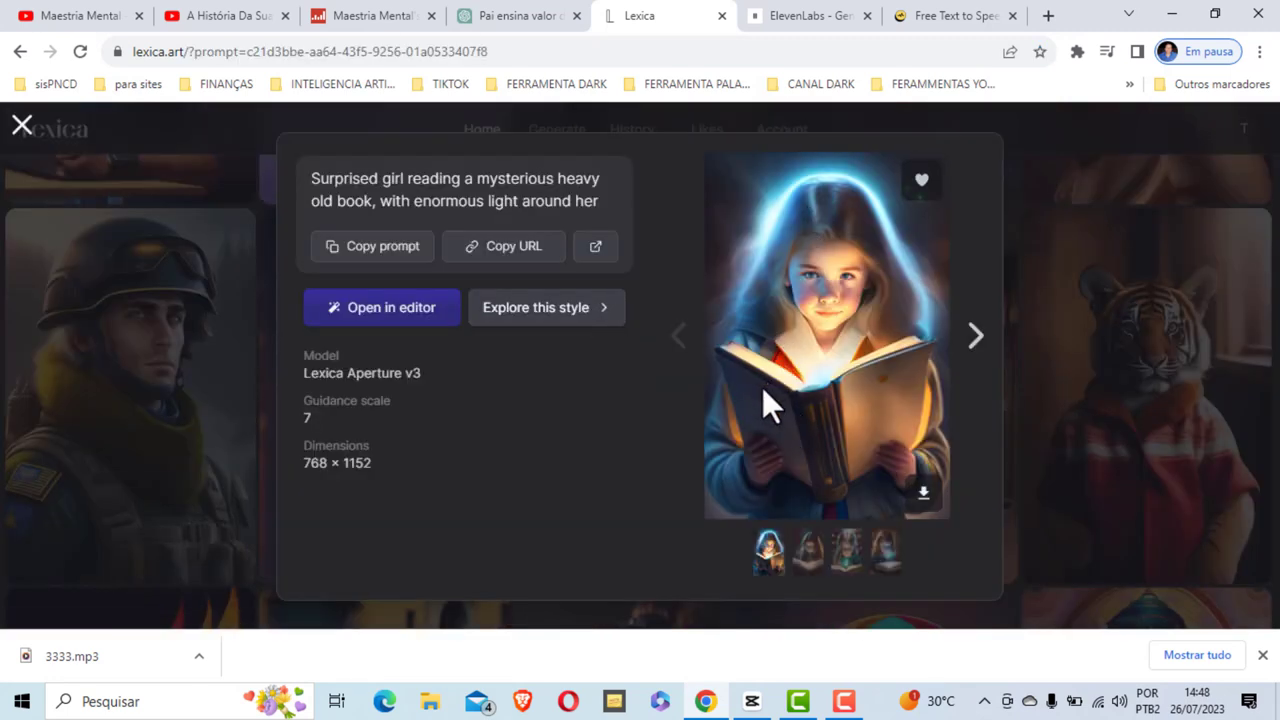
click(1061, 233)
scroll(457, 334, down, 6)
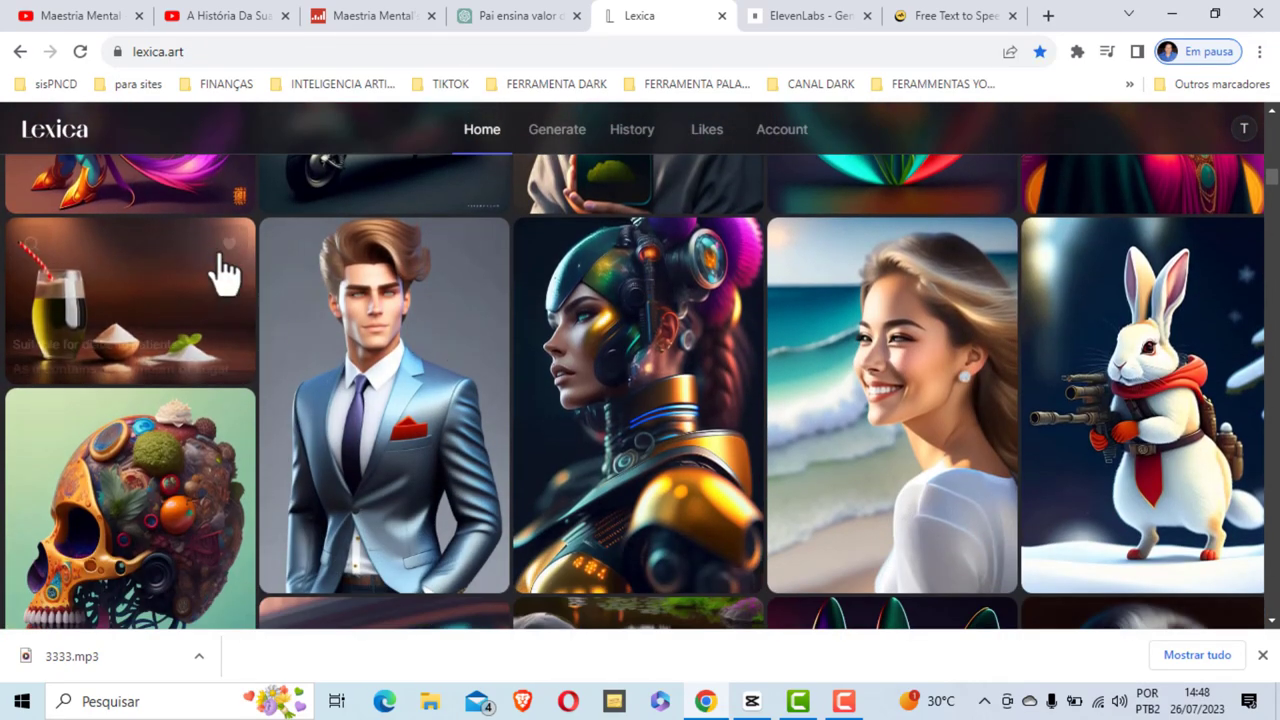
click(155, 288)
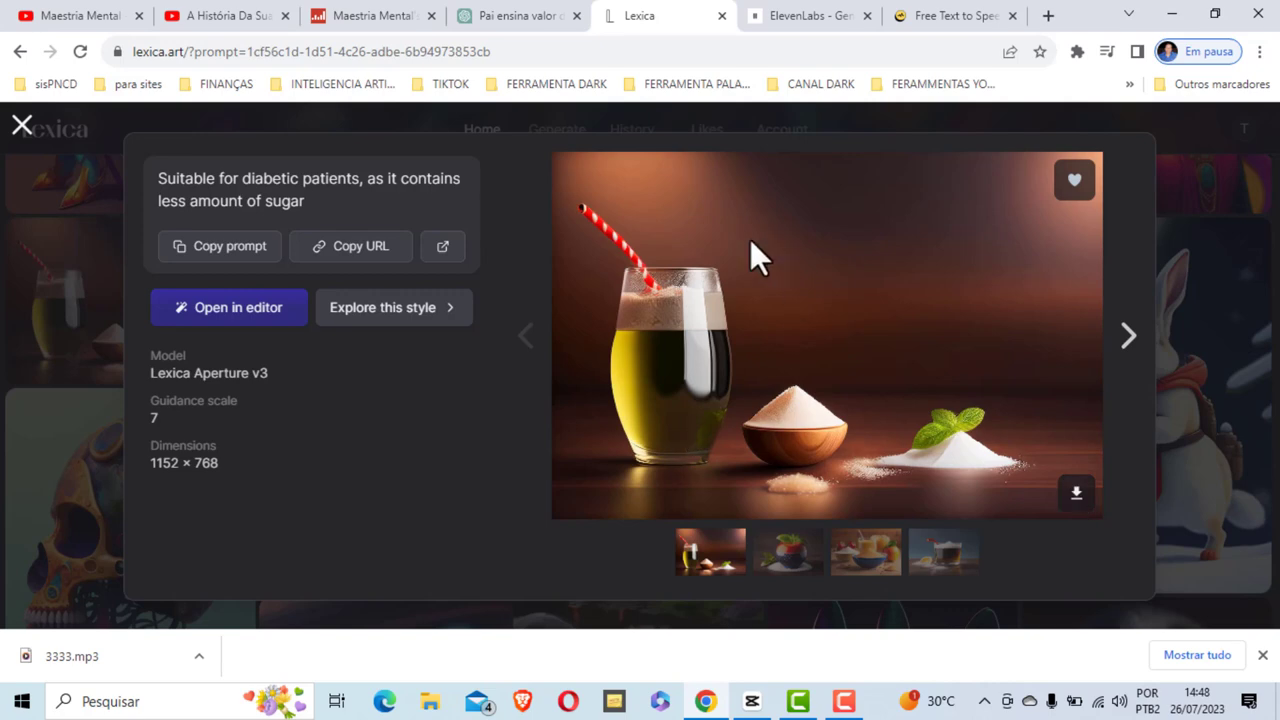
click(1192, 284)
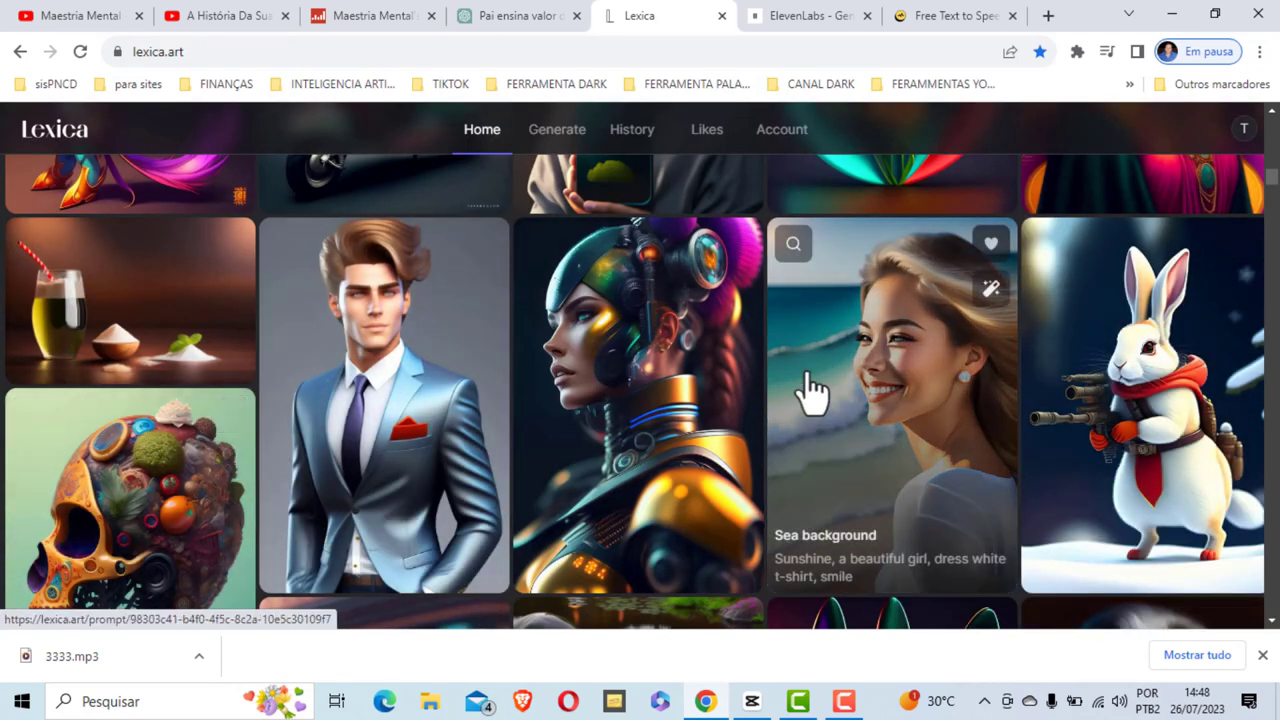
Switch to CapCut and import the three images and the Lonely Day - Telecasted audio from the desktop's VIDEO PARA folder
click(752, 703)
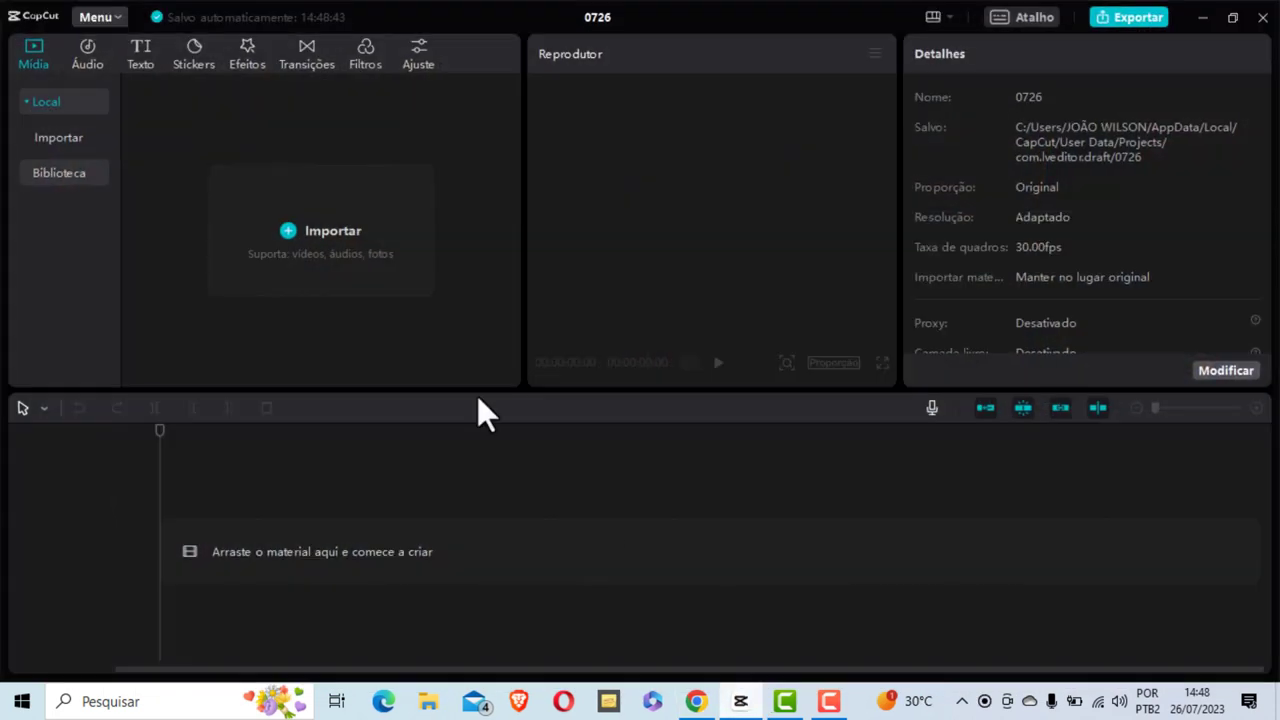
click(326, 233)
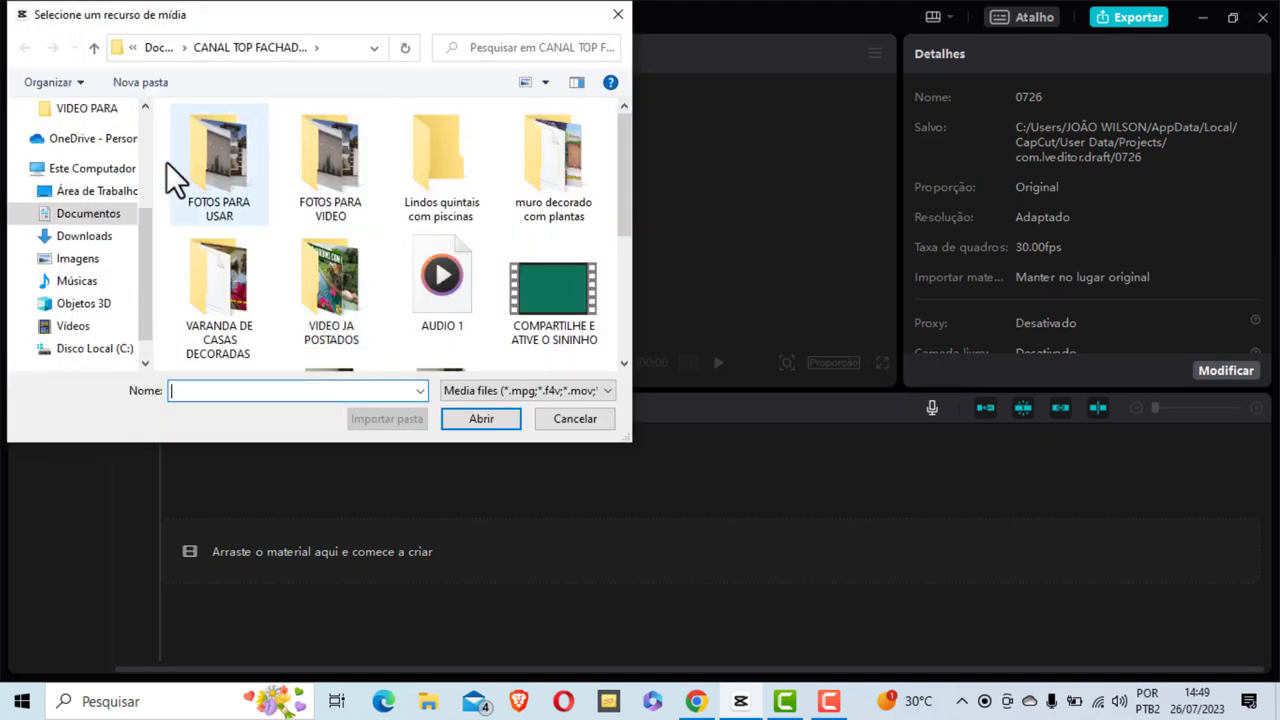
scroll(100, 240, up, 2)
scroll(105, 190, up, 2)
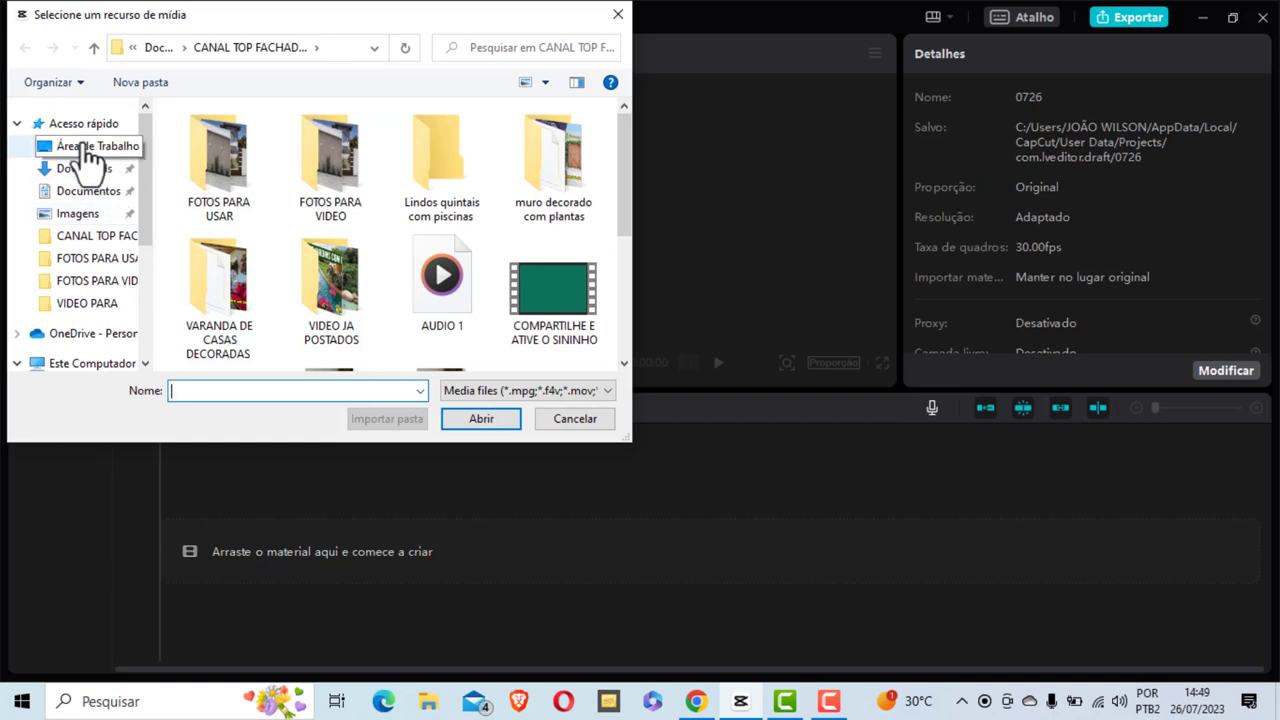
click(87, 148)
scroll(410, 265, down, 1)
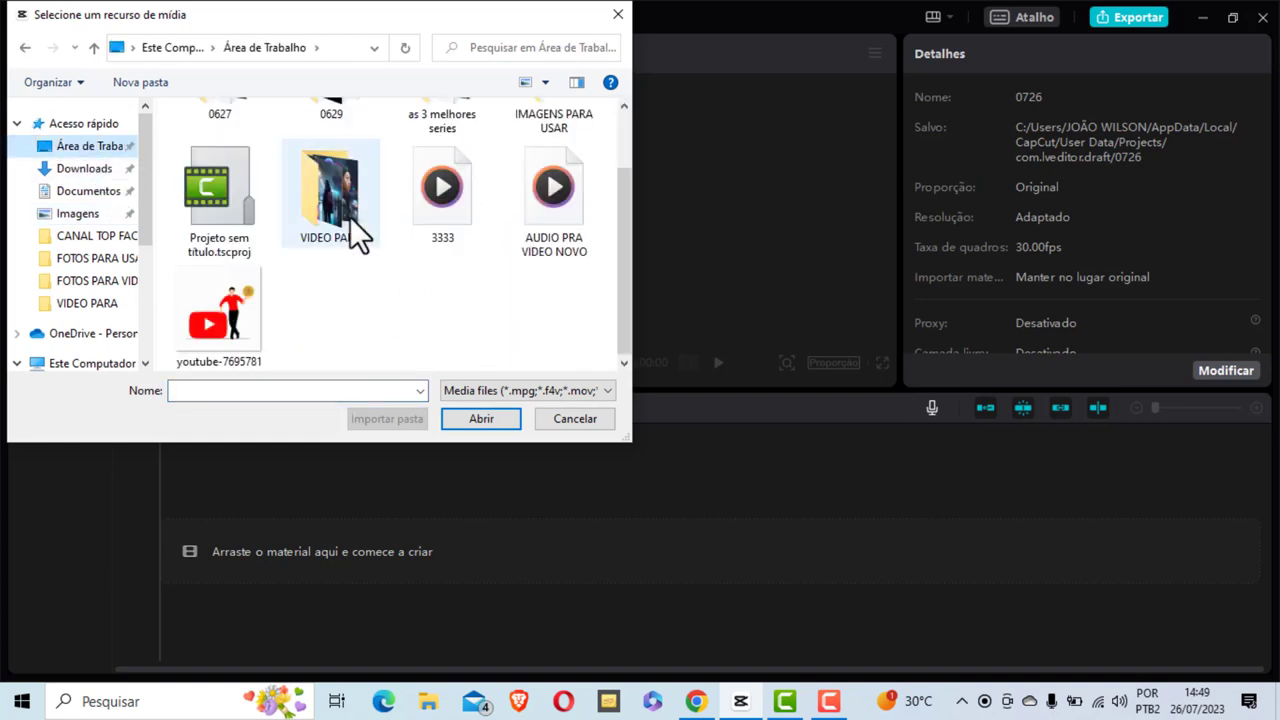
double_click(338, 222)
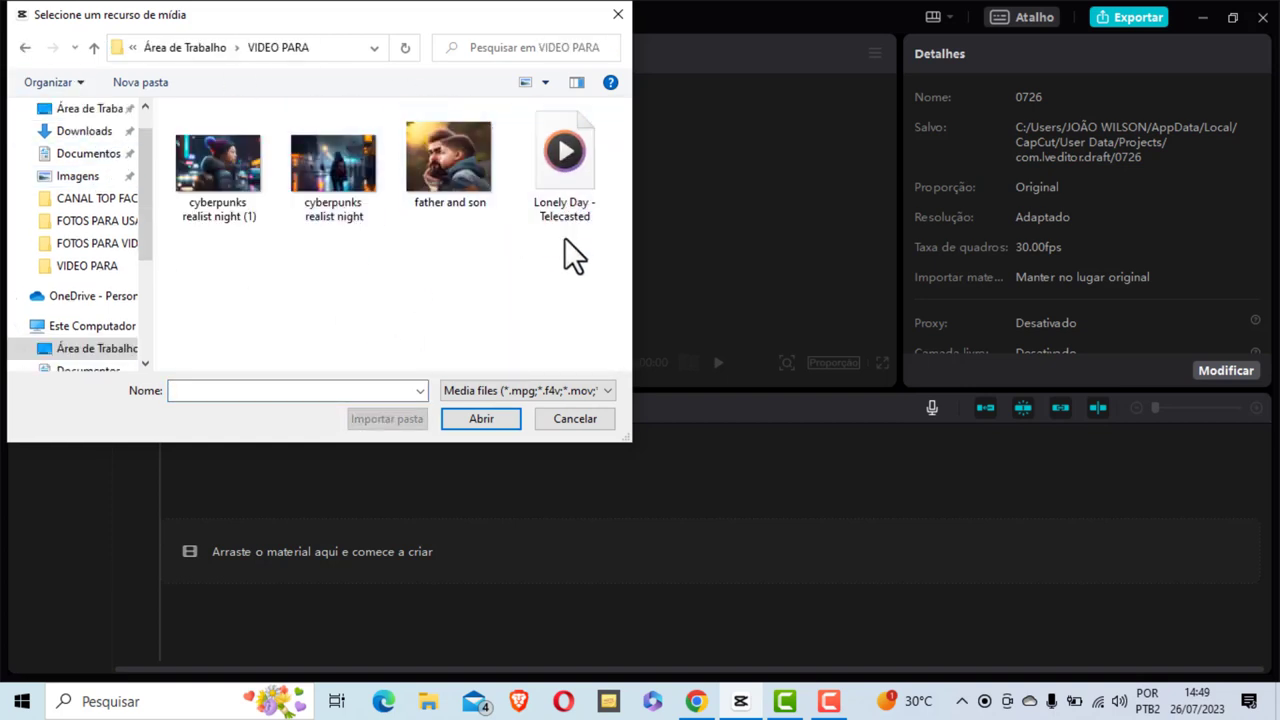
drag(245, 272, 583, 171)
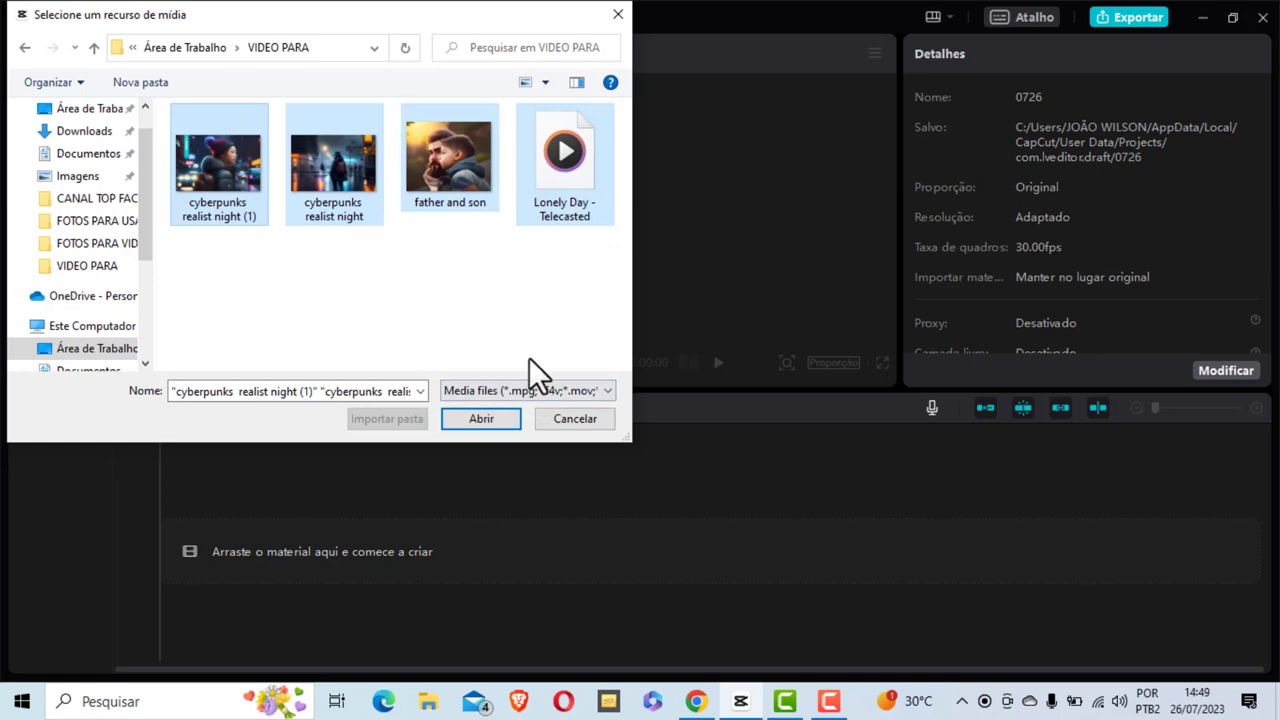
click(480, 417)
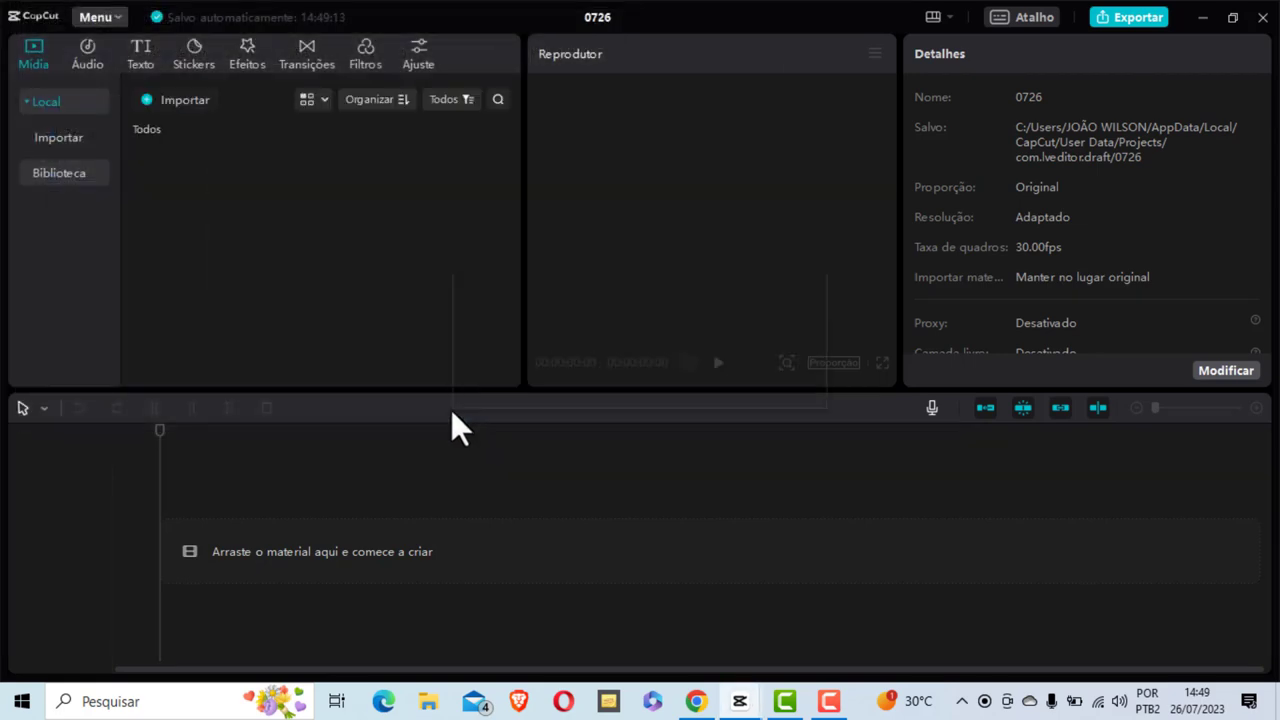
click(325, 289)
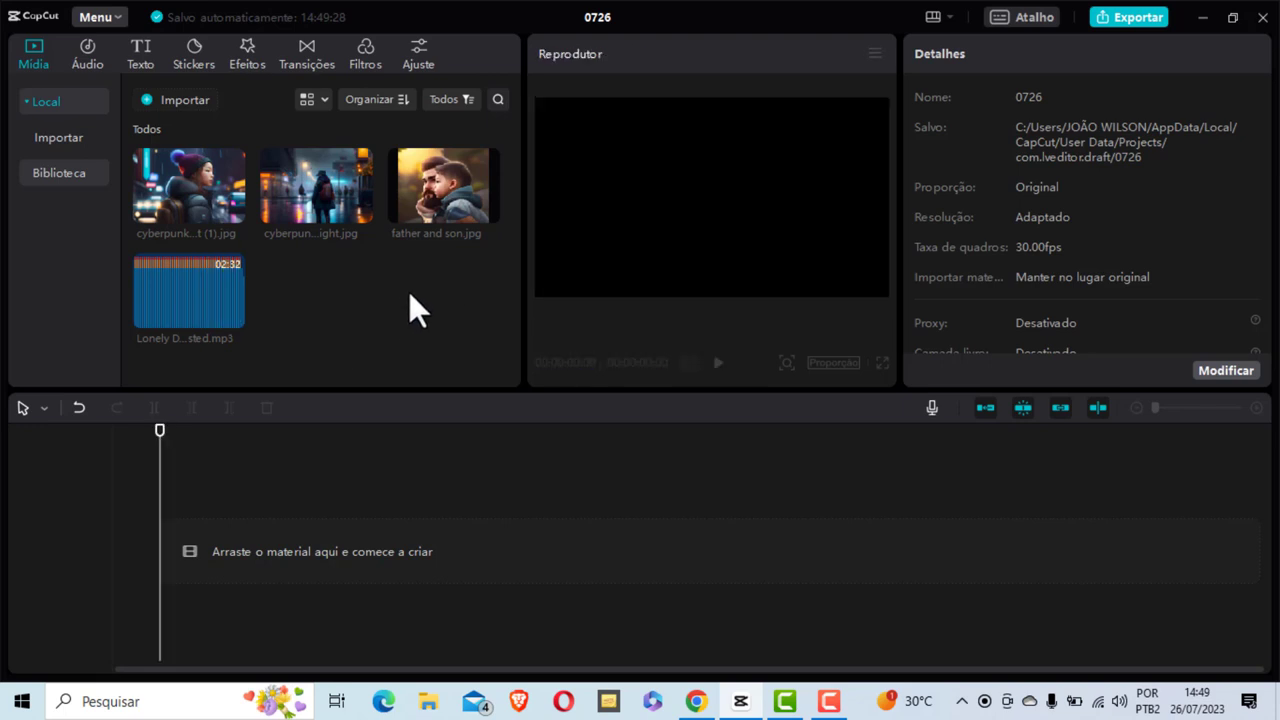
Import the 3333 audio file from the desktop into the project media
click(180, 100)
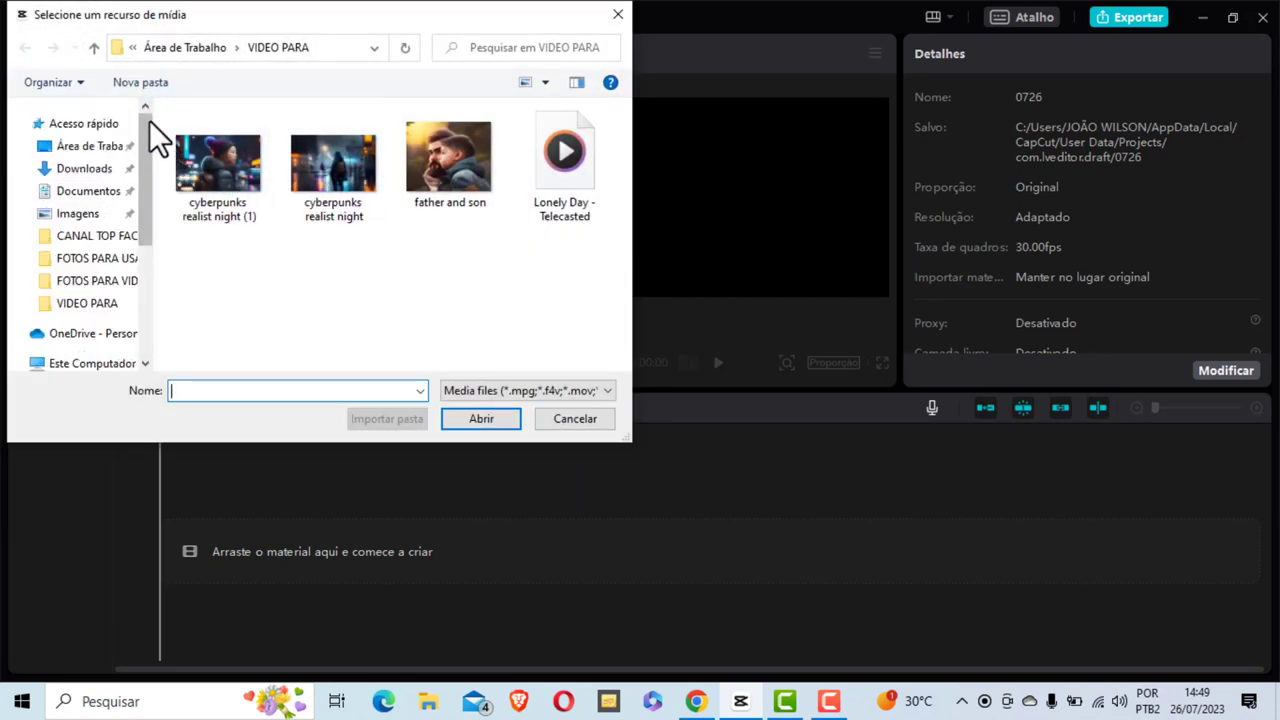
click(95, 148)
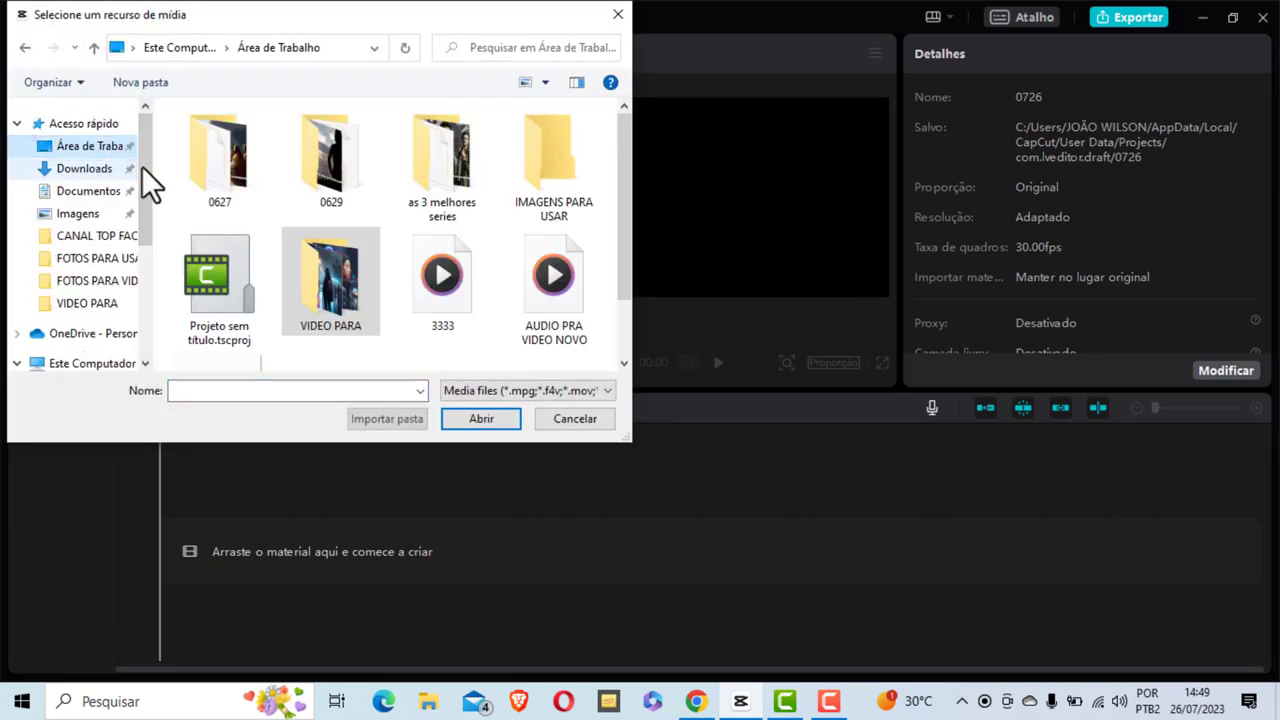
click(470, 295)
click(476, 424)
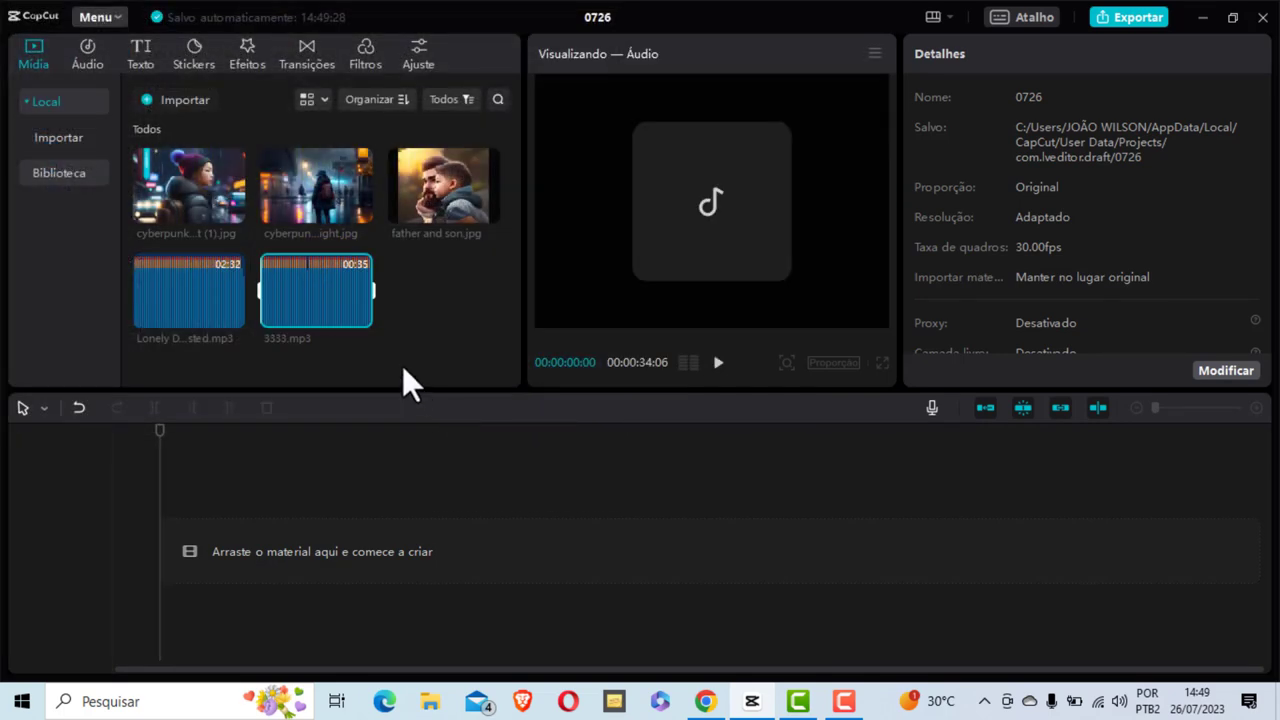
Place 3333.mp3 at the start of the timeline, preview its opening, and return the playhead to the beginning
drag(306, 306, 177, 571)
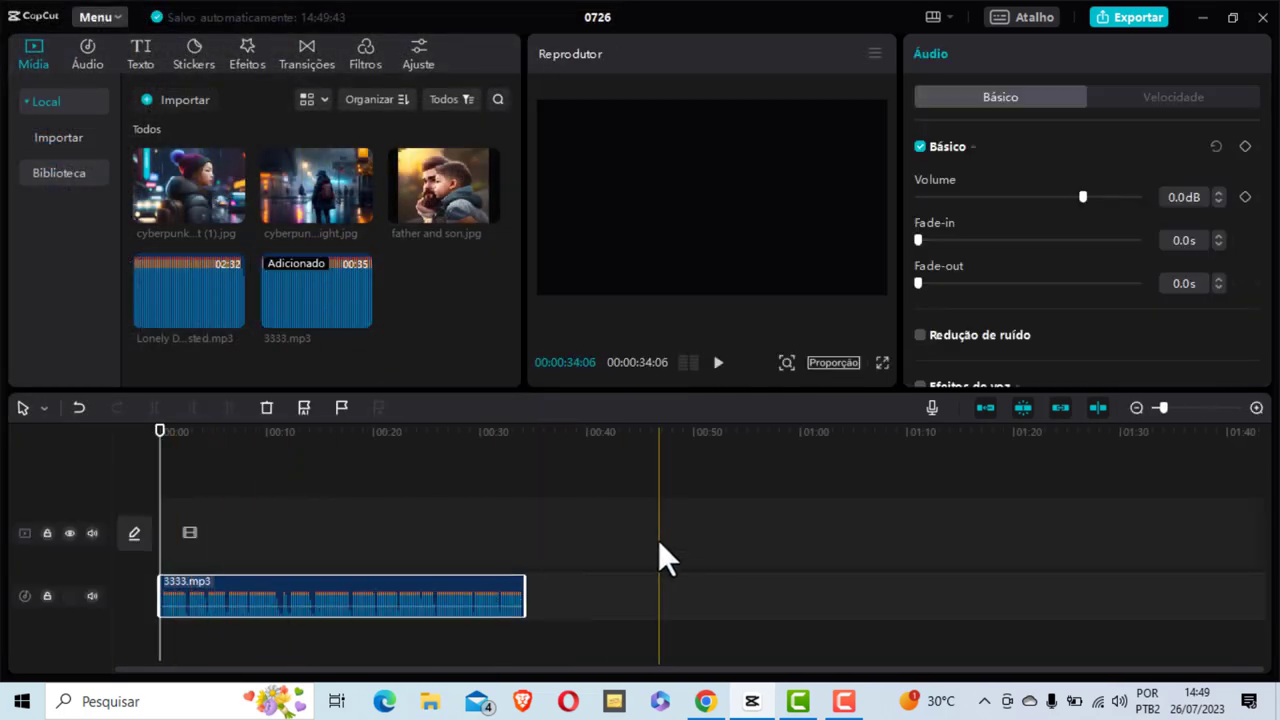
click(717, 364)
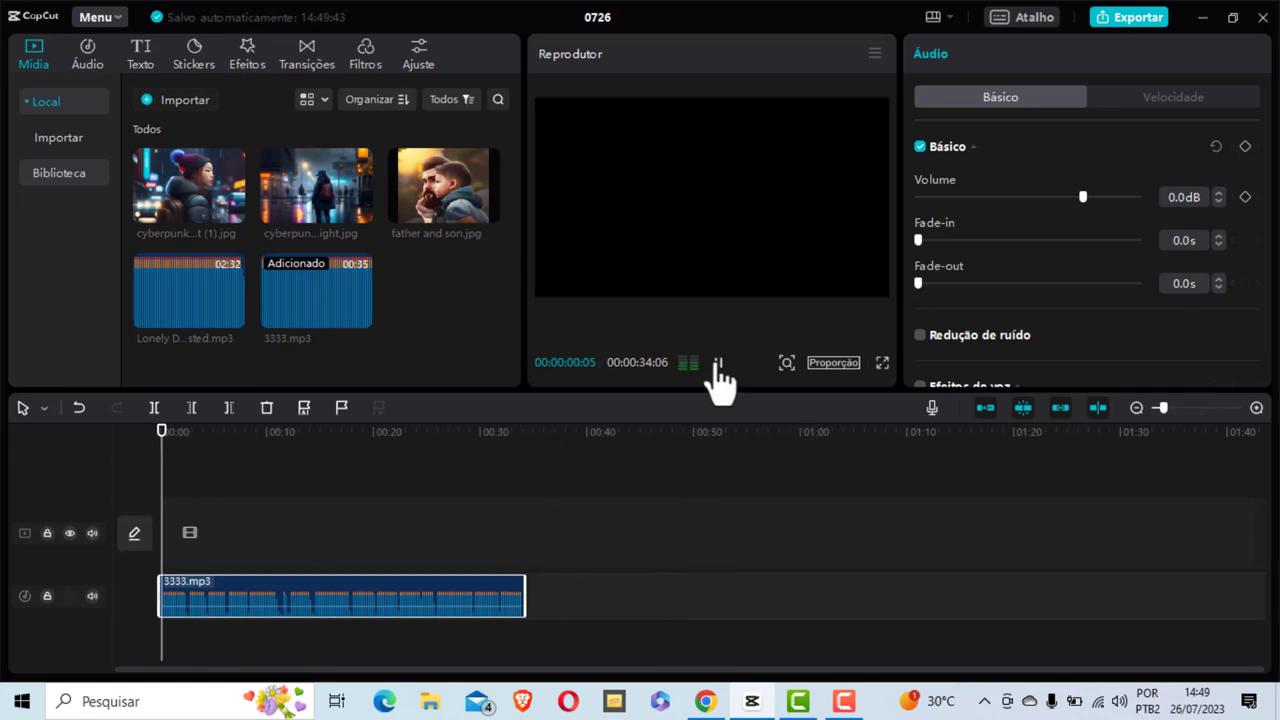
click(717, 364)
drag(174, 437, 166, 461)
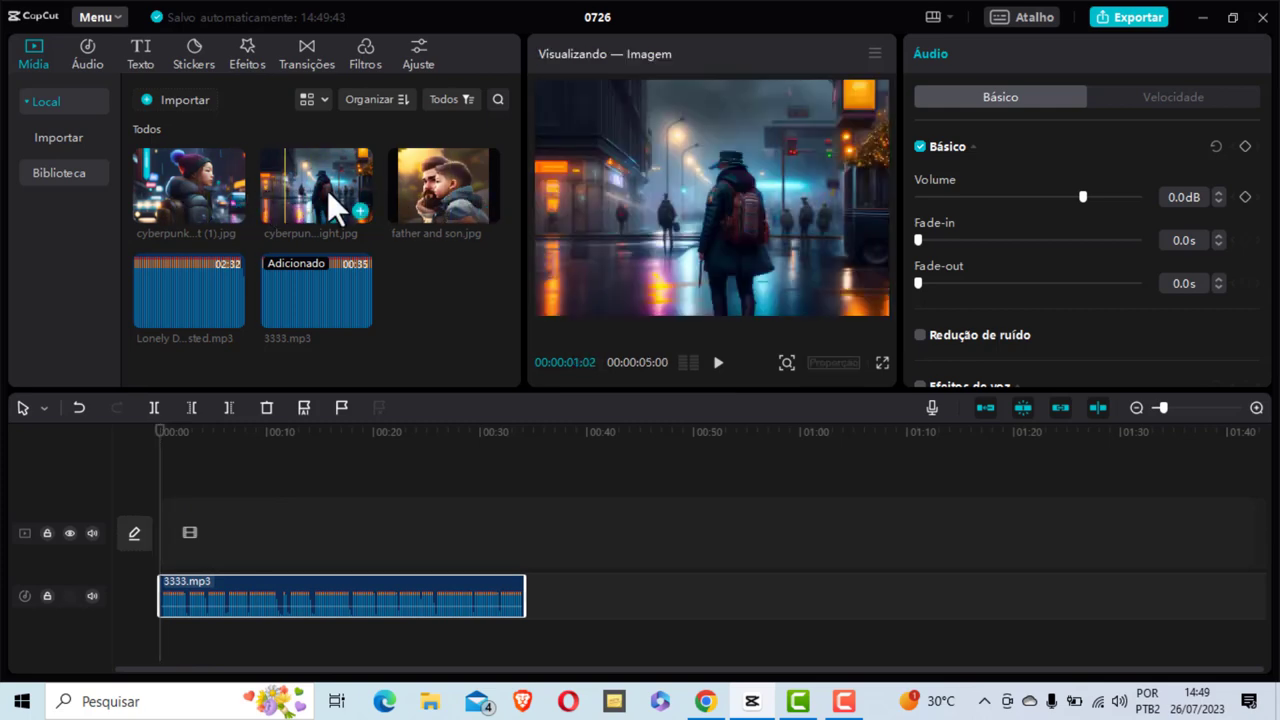
Add cyberpunks realist night (1).jpg at the timeline start and extend it to 00:00:34:06, matching the end of the 3333.mp3 audio
drag(183, 200, 180, 555)
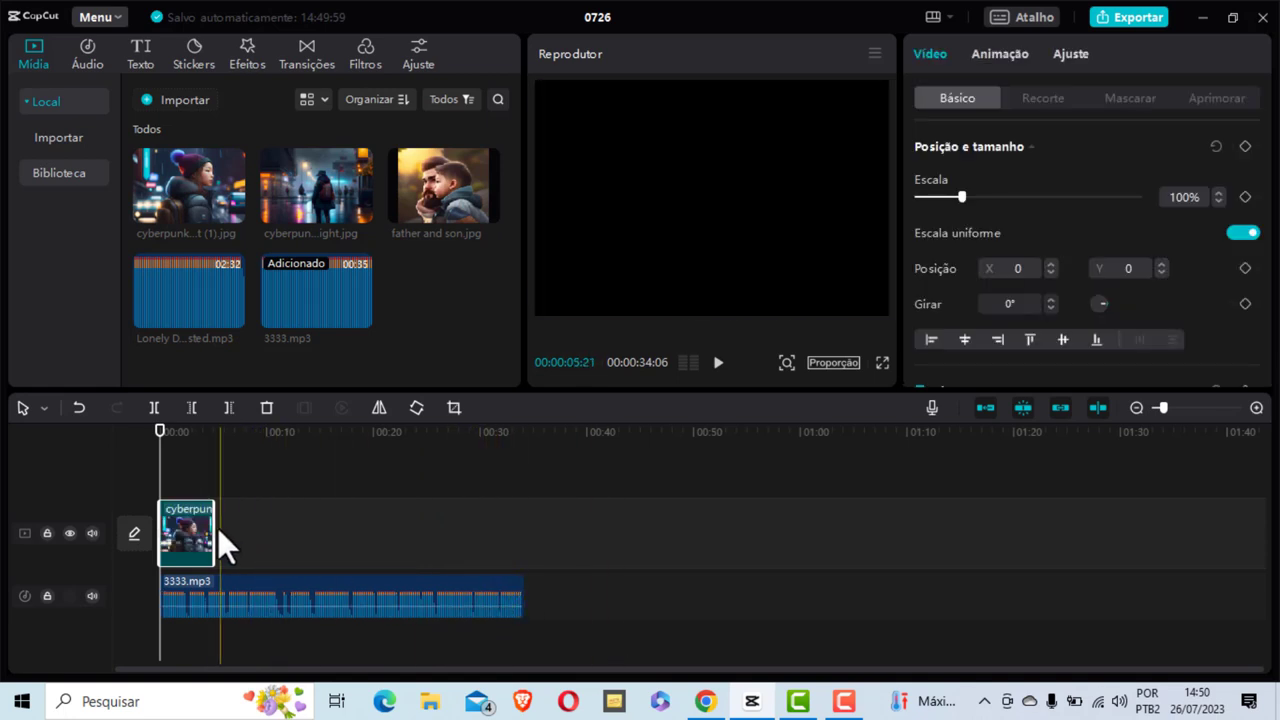
drag(215, 530, 525, 532)
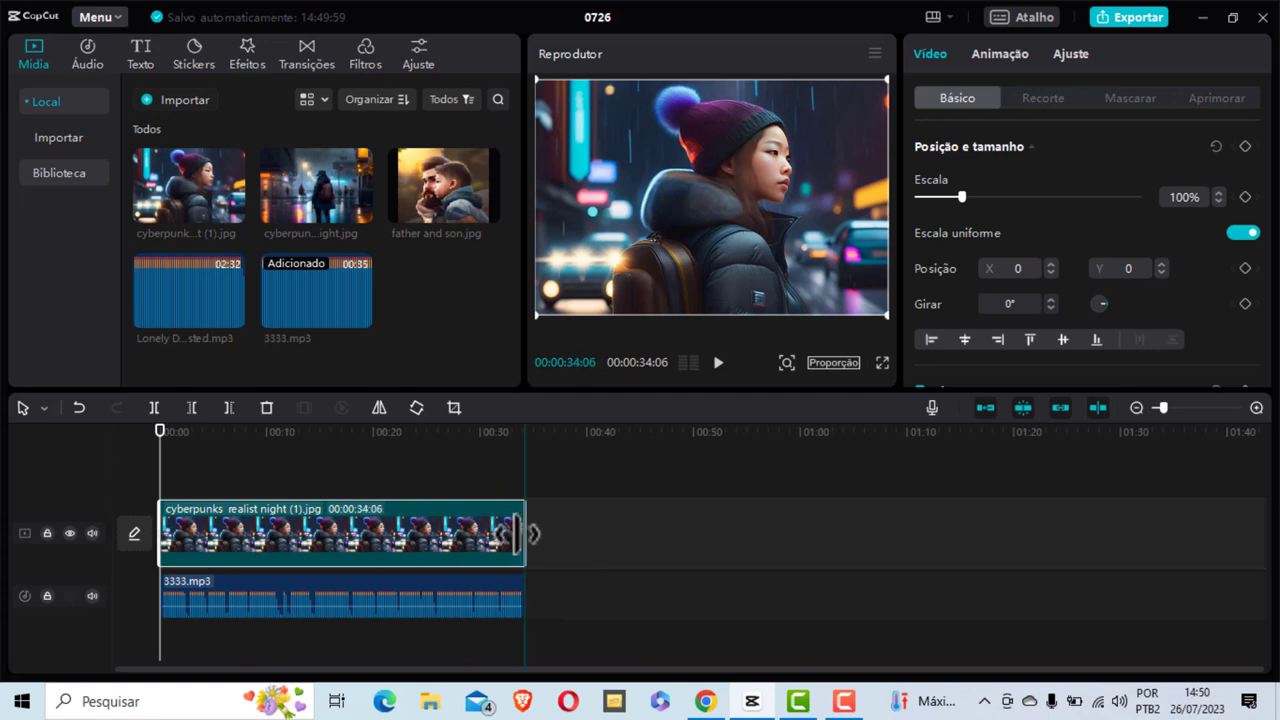
Set the project aspect ratio to 16:9, fill the frame by scaling the image to 118% at Y -101, and return to the start
click(830, 362)
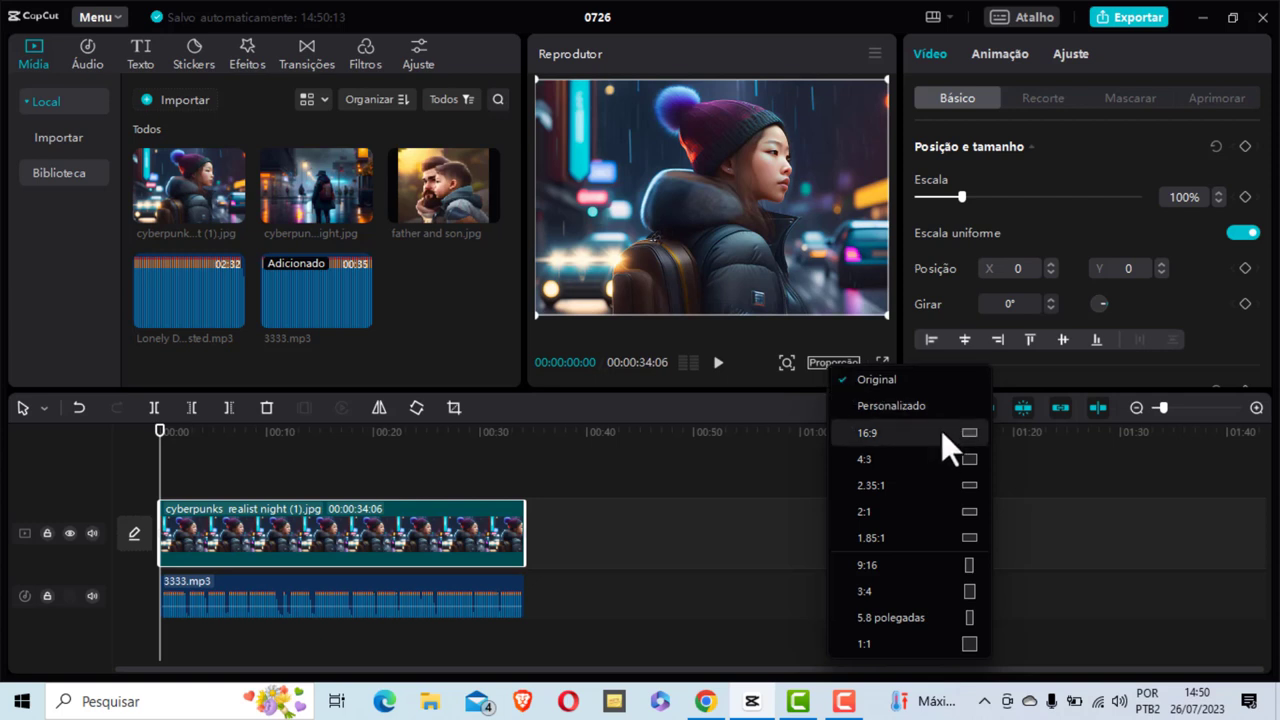
click(884, 435)
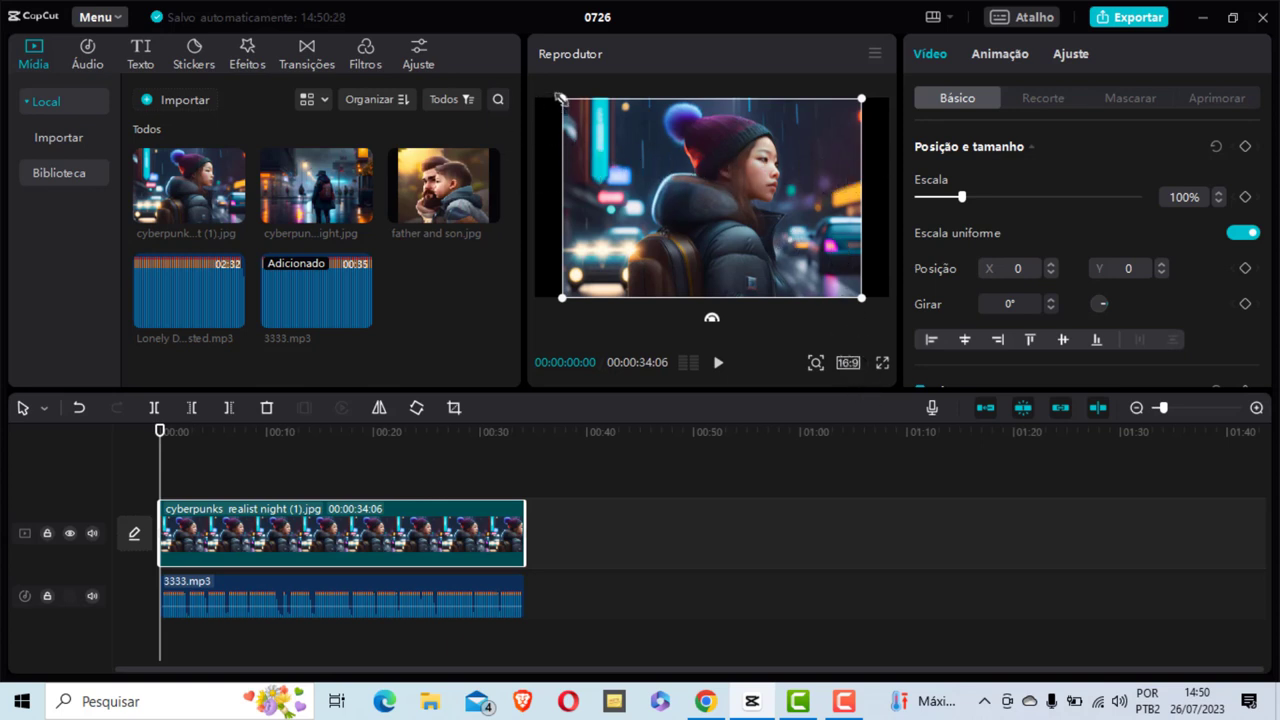
drag(562, 97, 514, 83)
drag(745, 193, 745, 200)
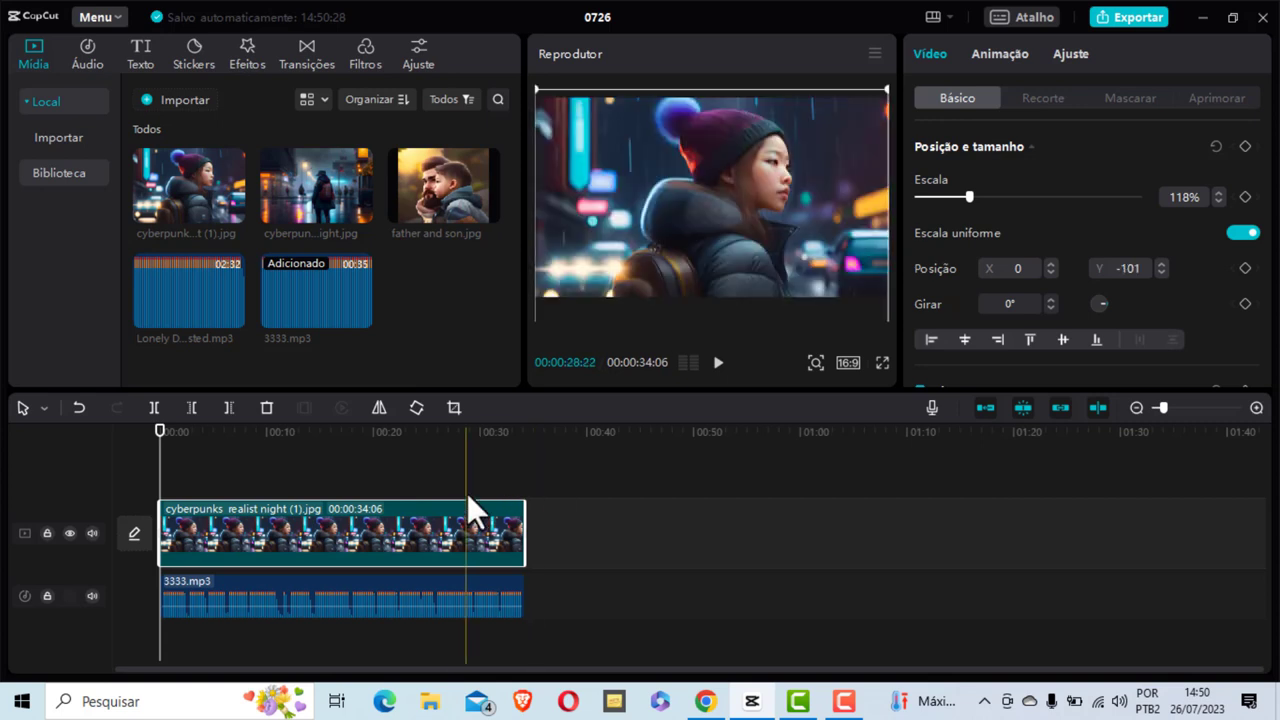
click(564, 476)
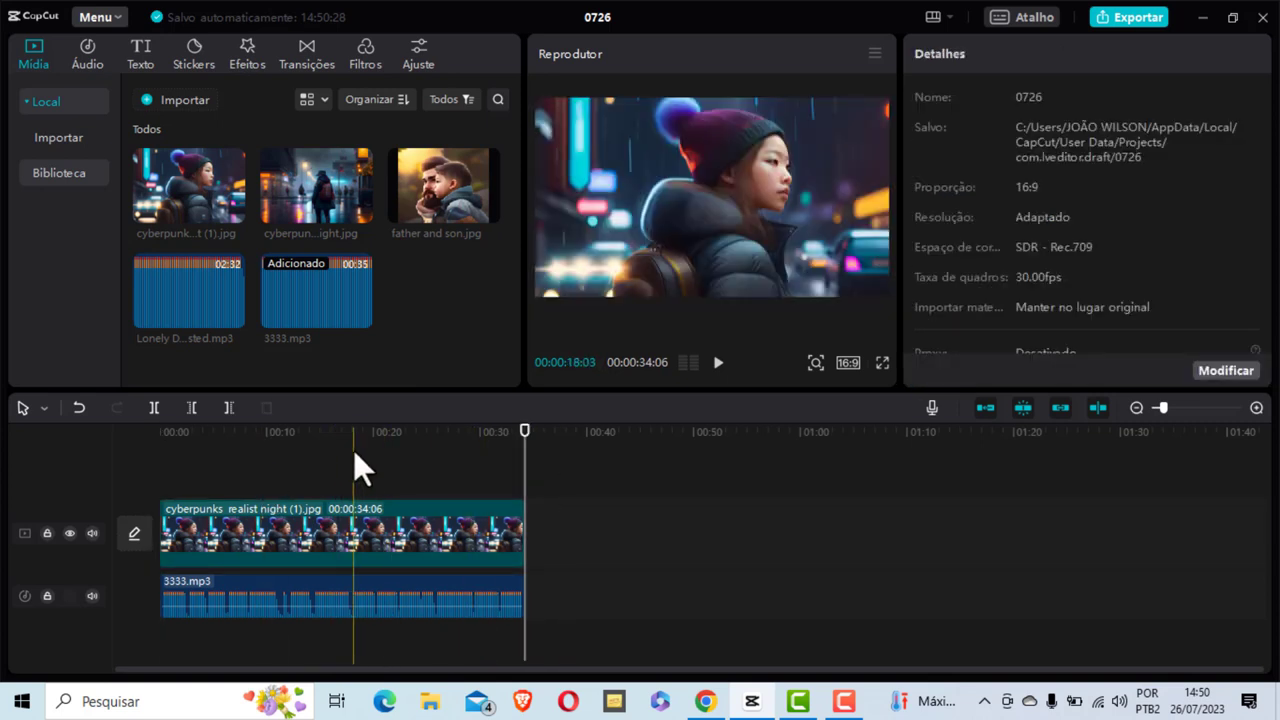
drag(525, 432, 120, 509)
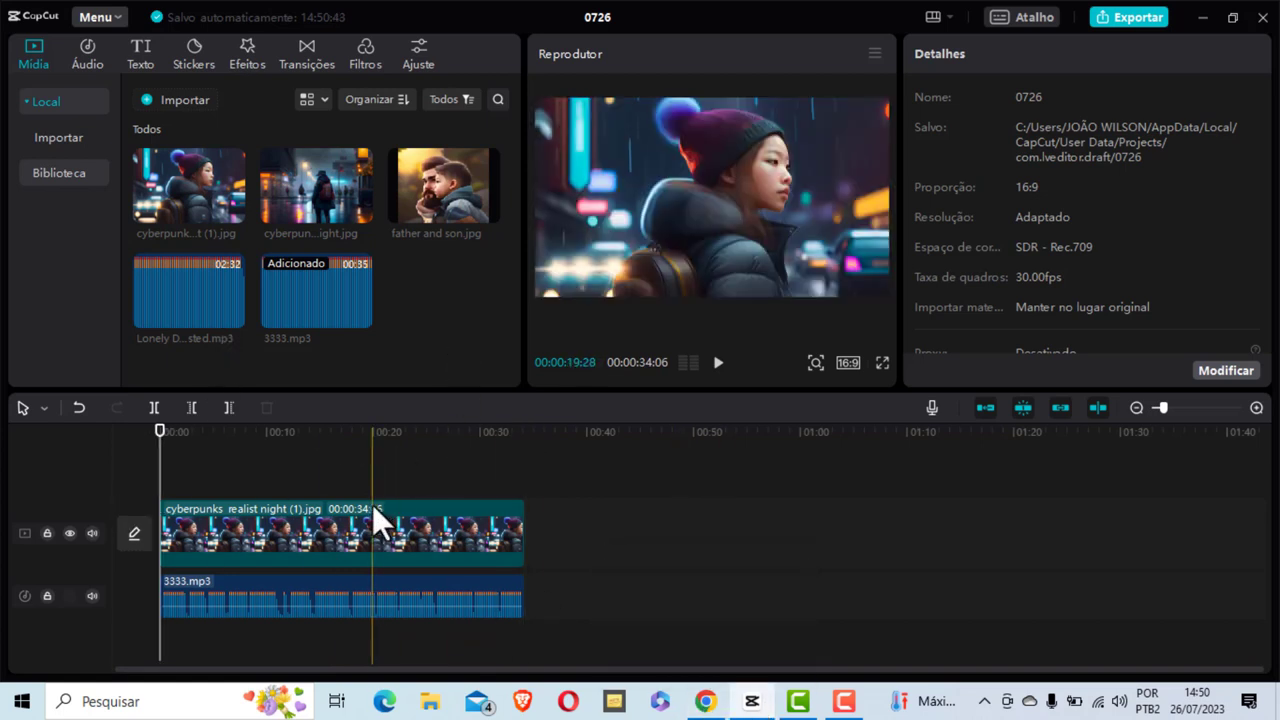
Look through the Natureza category of video effects, sampling Pirilampo on the image
click(250, 46)
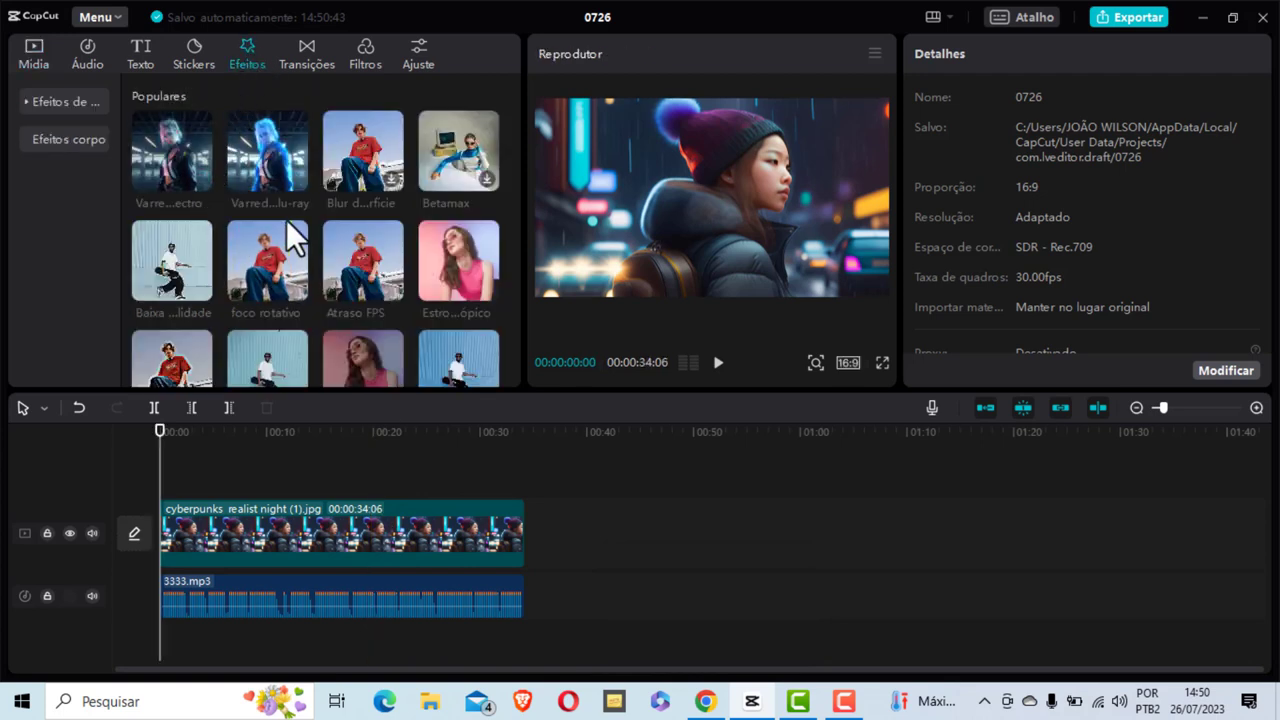
scroll(286, 222, down, 5)
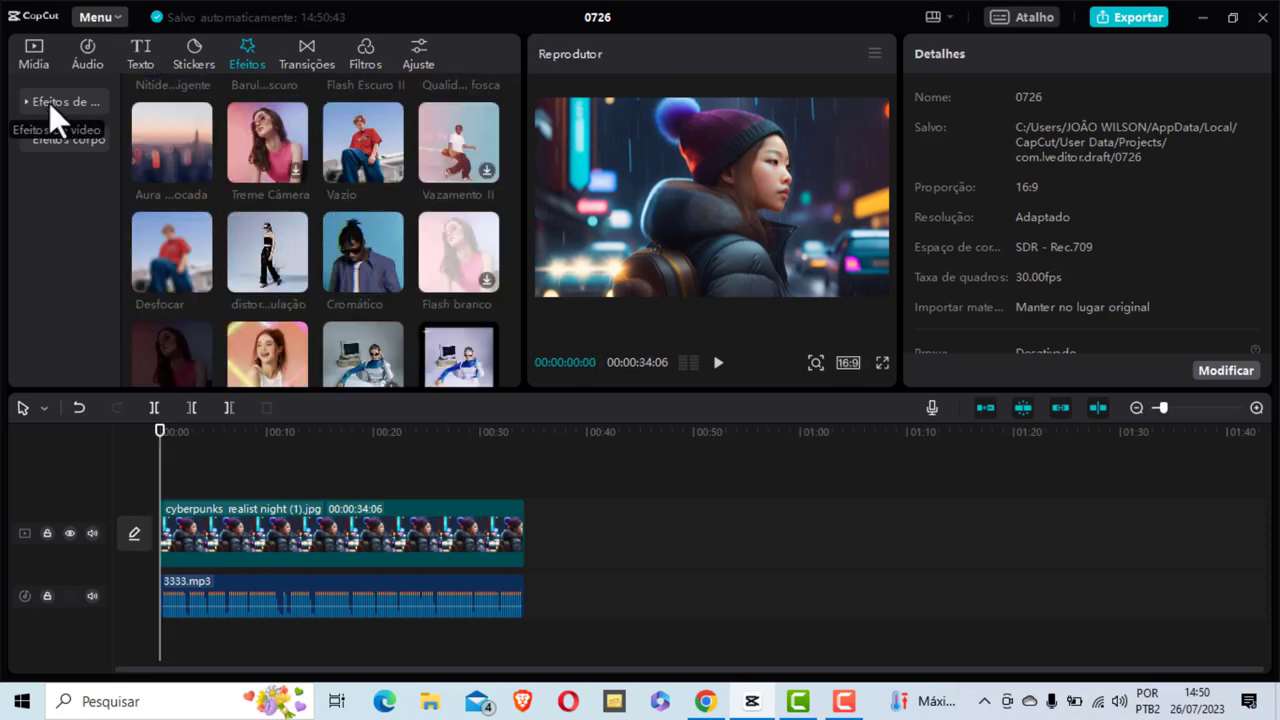
click(49, 102)
scroll(85, 265, down, 8)
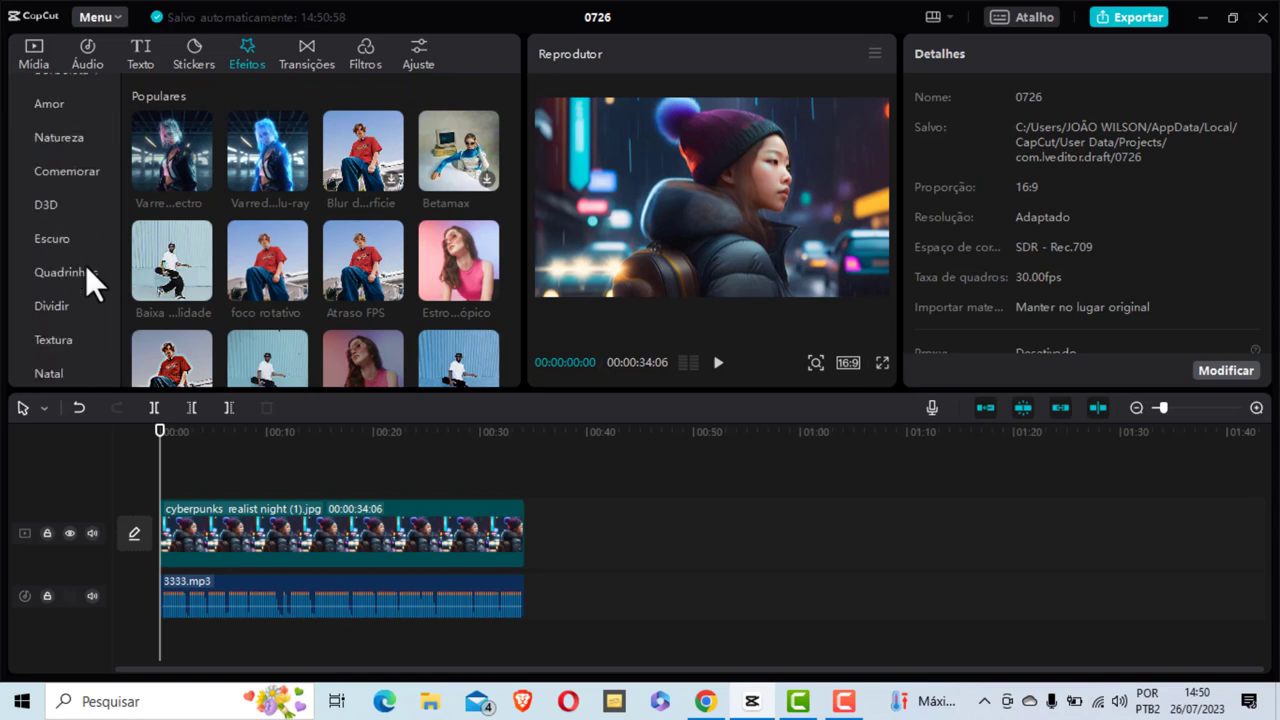
click(49, 140)
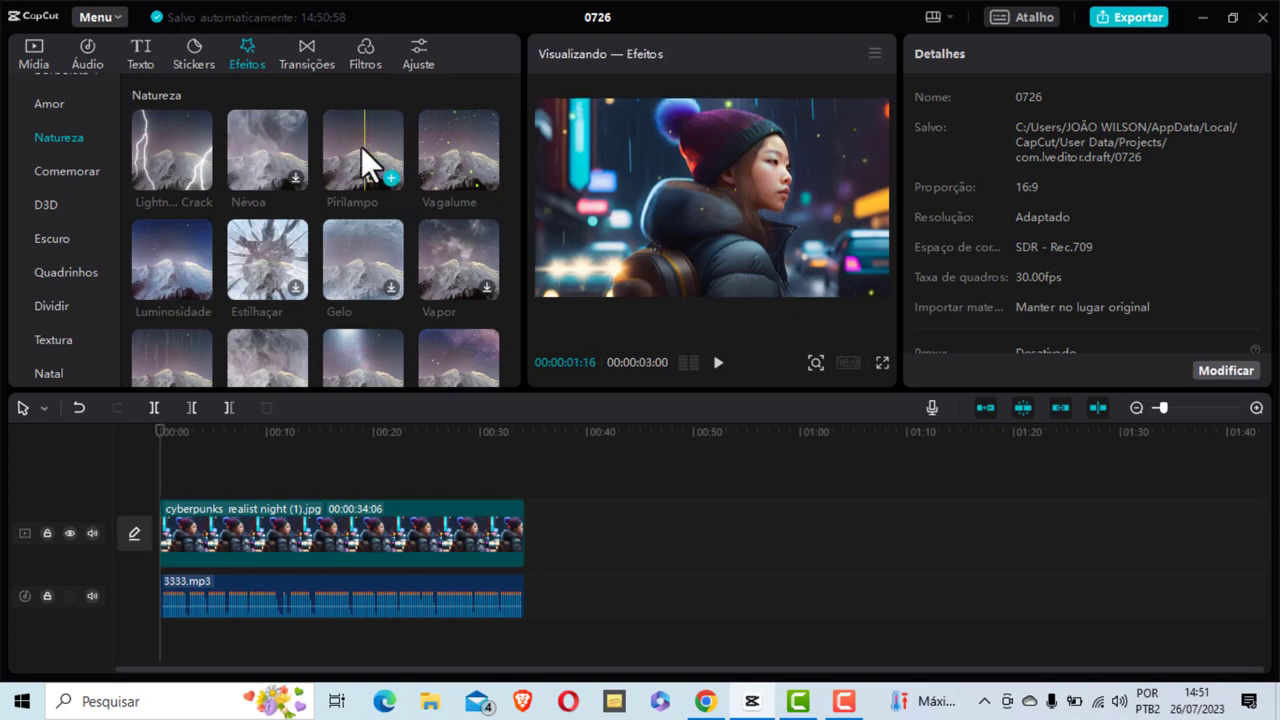
scroll(461, 145, down, 3)
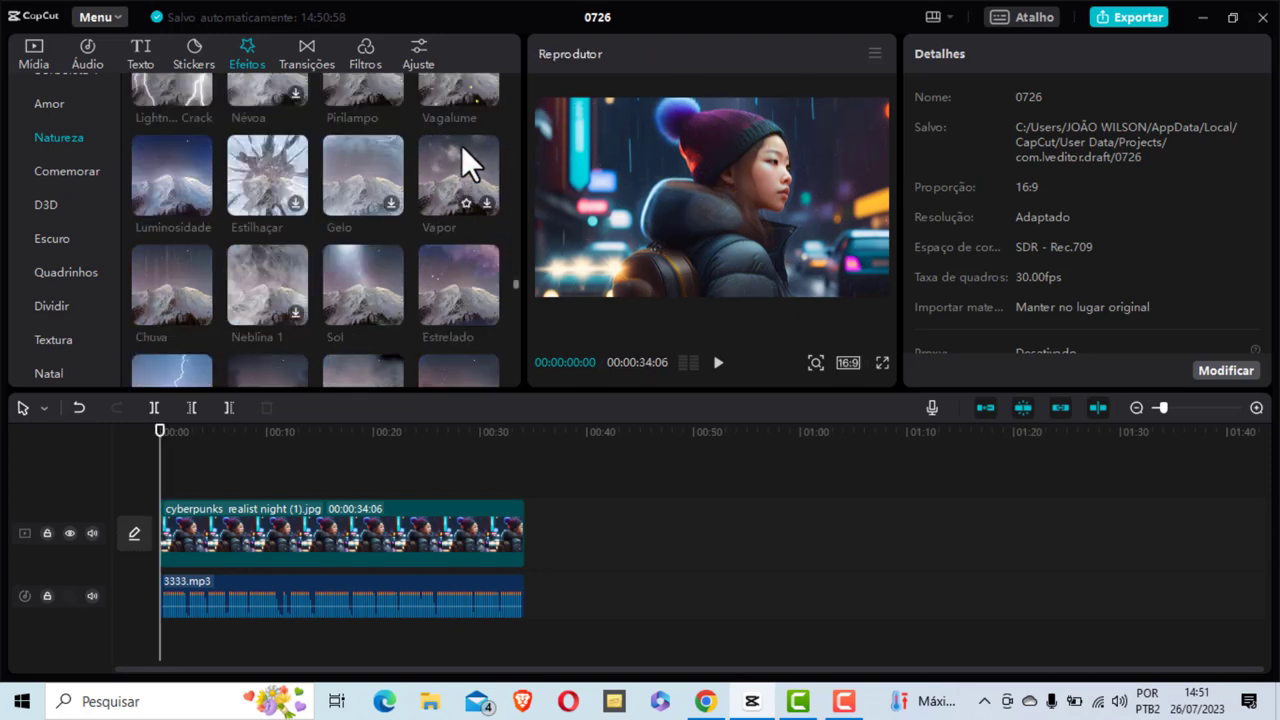
scroll(209, 258, down, 3)
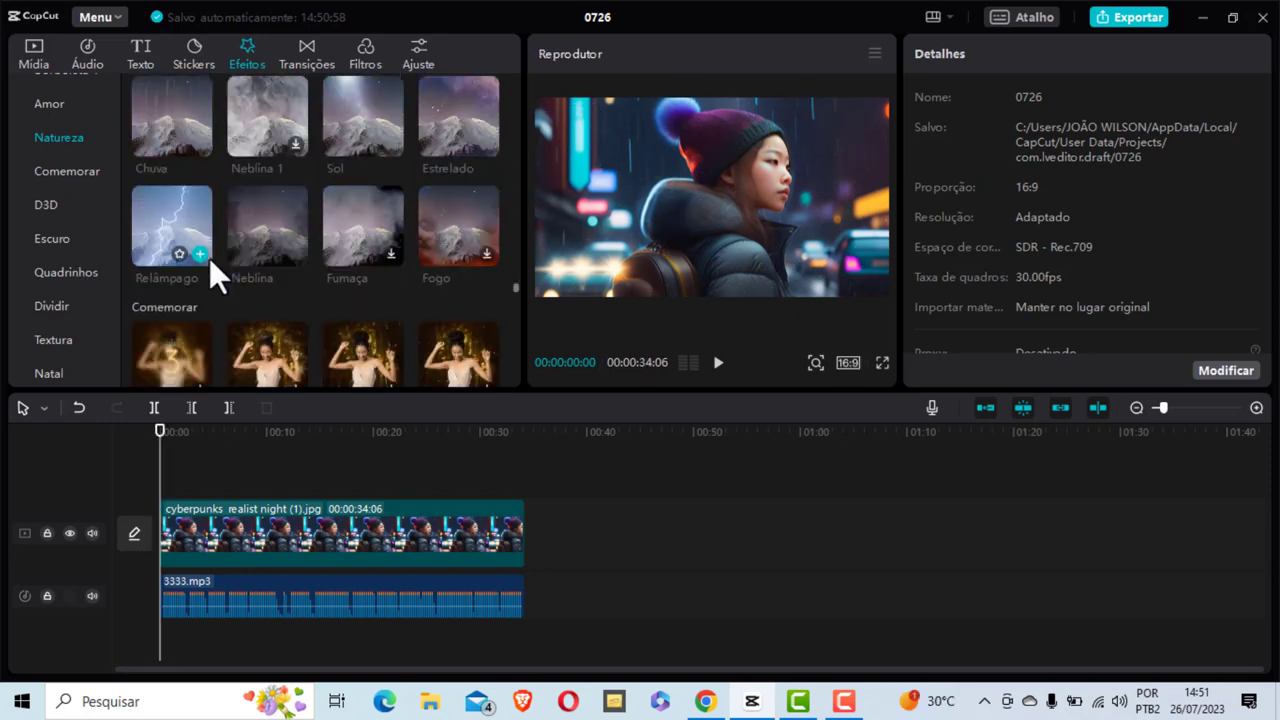
scroll(209, 258, up, 2)
scroll(209, 258, up, 2)
scroll(66, 271, down, 2)
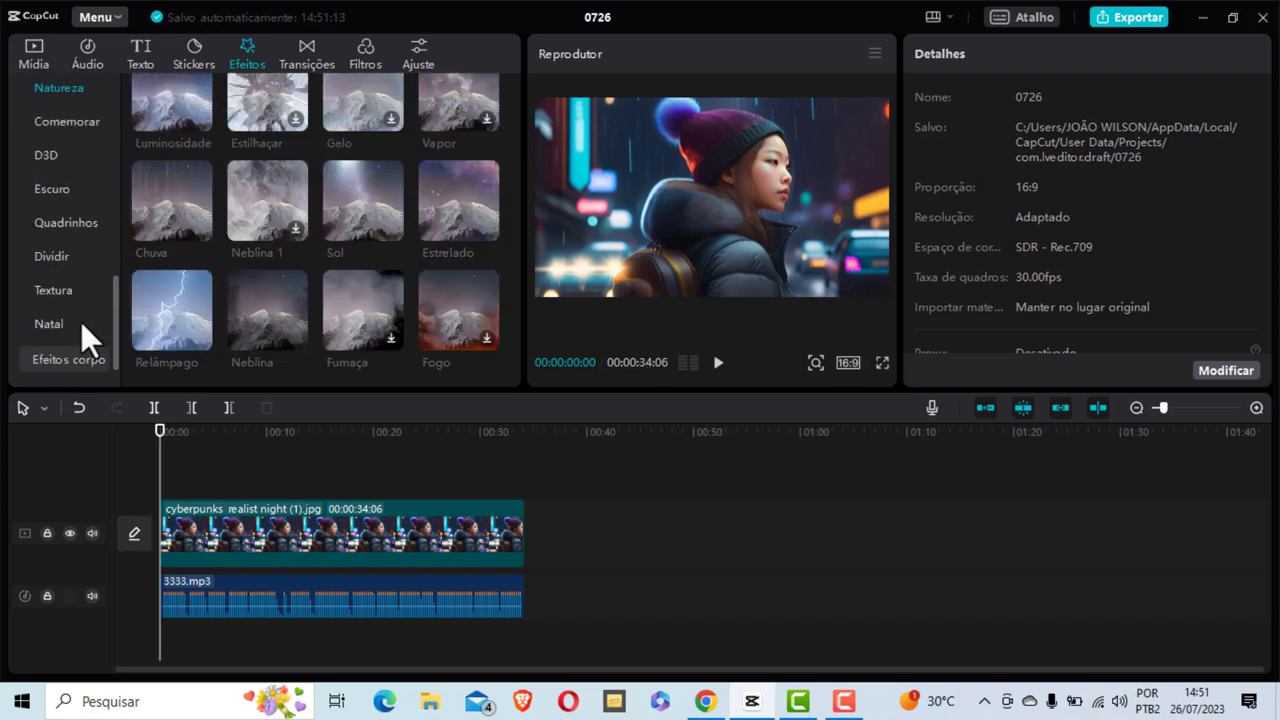
Compare the Natureza effects, add Vagalume above the image across its full length, and preview it
scroll(54, 275, up, 5)
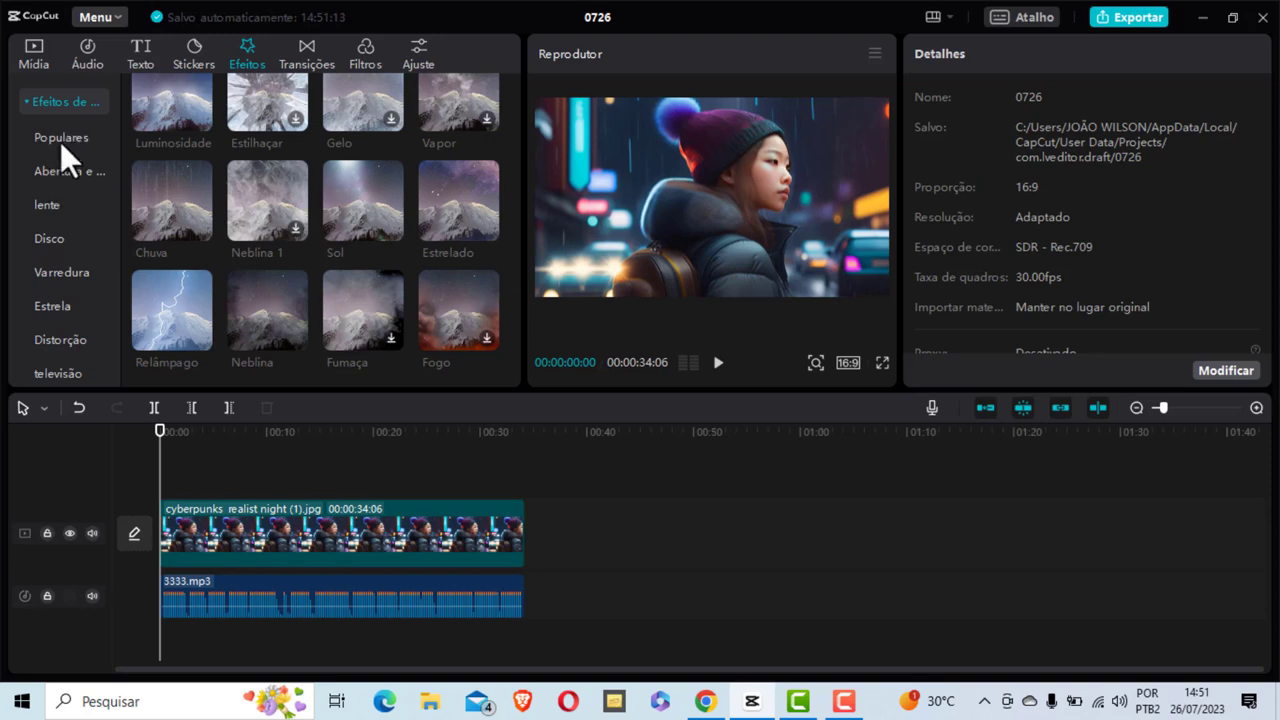
scroll(432, 210, up, 2)
scroll(432, 210, up, 1)
mouse_move(465, 227)
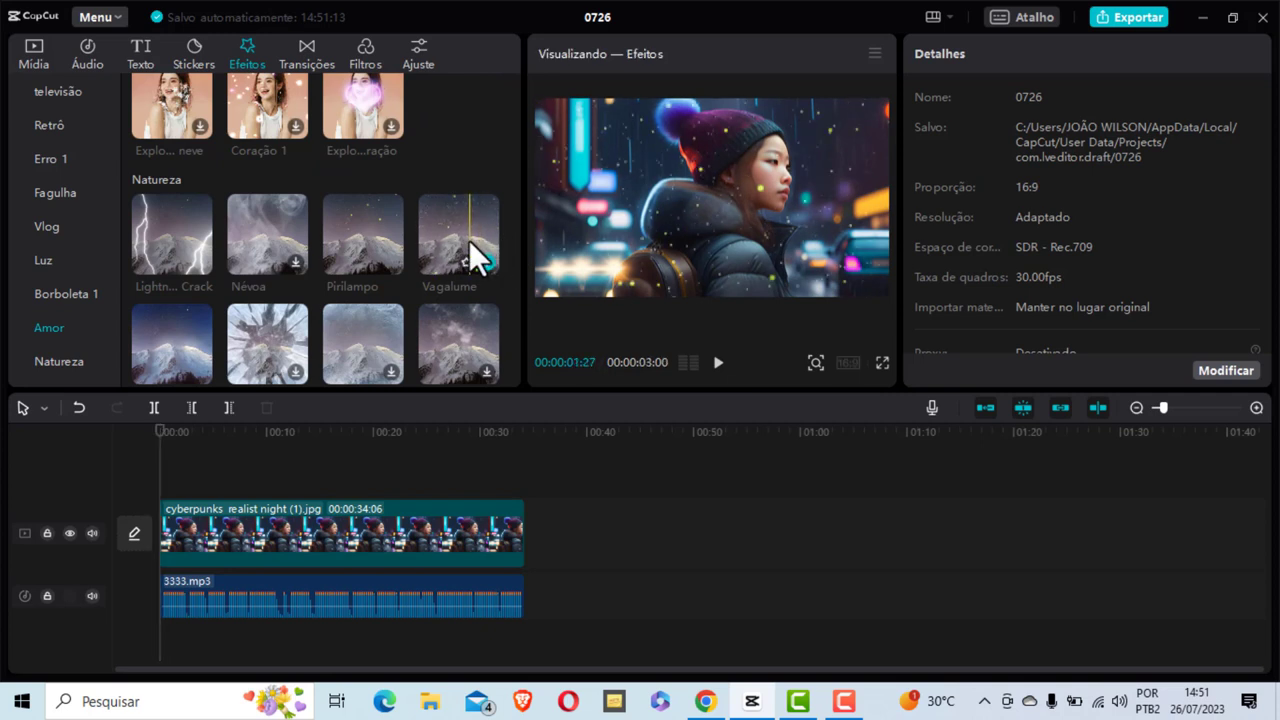
mouse_move(372, 236)
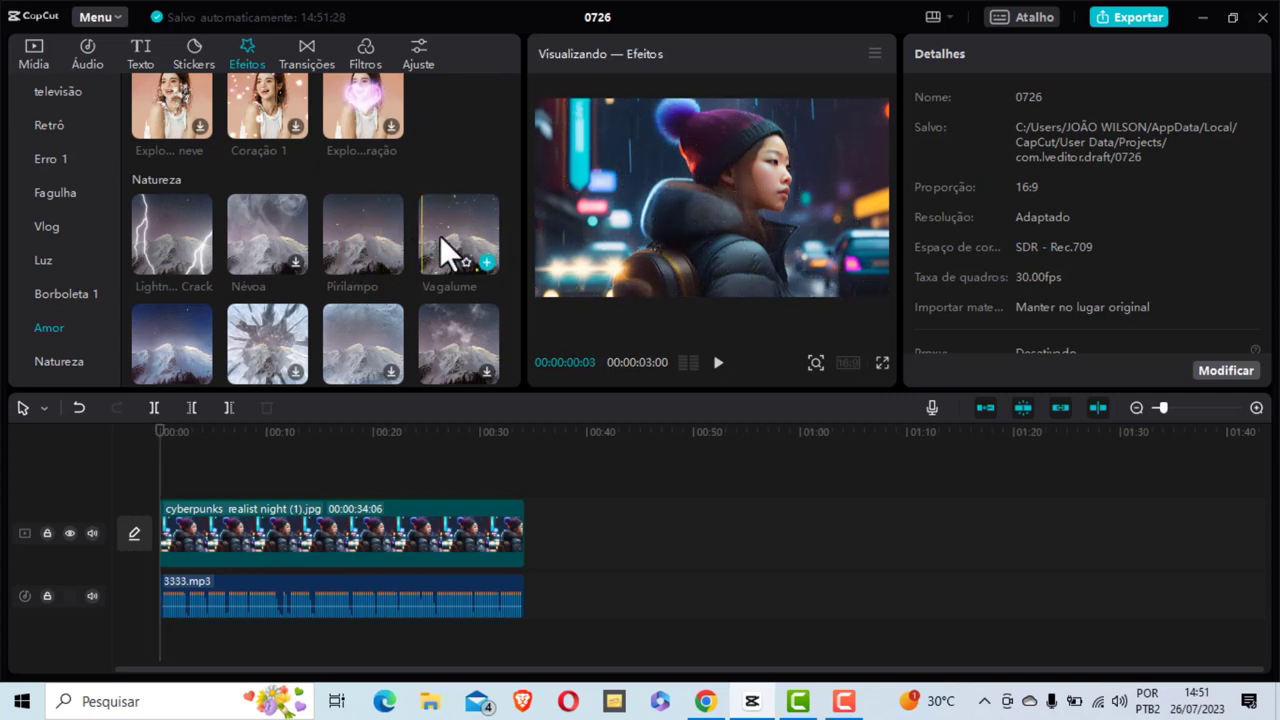
drag(455, 230, 527, 505)
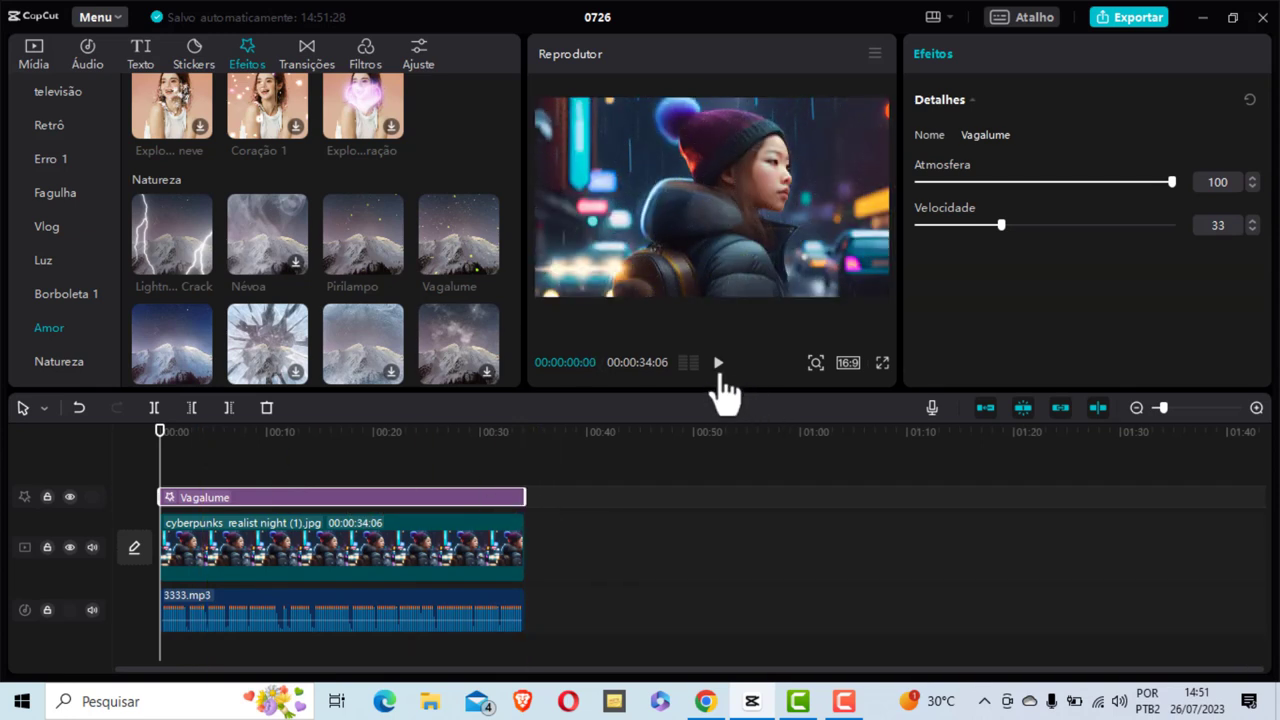
click(717, 362)
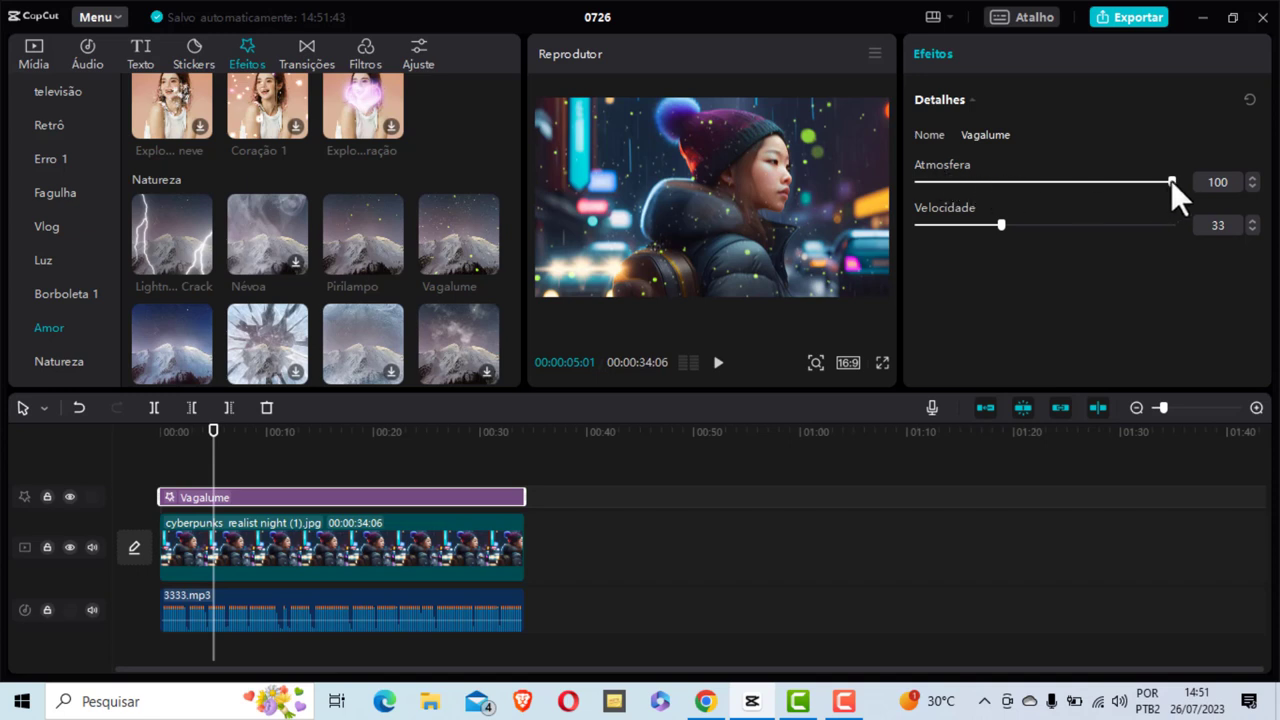
Set the Vagalume effect's Atmosfera to 49 and play the video to check the result
drag(1171, 181, 1053, 183)
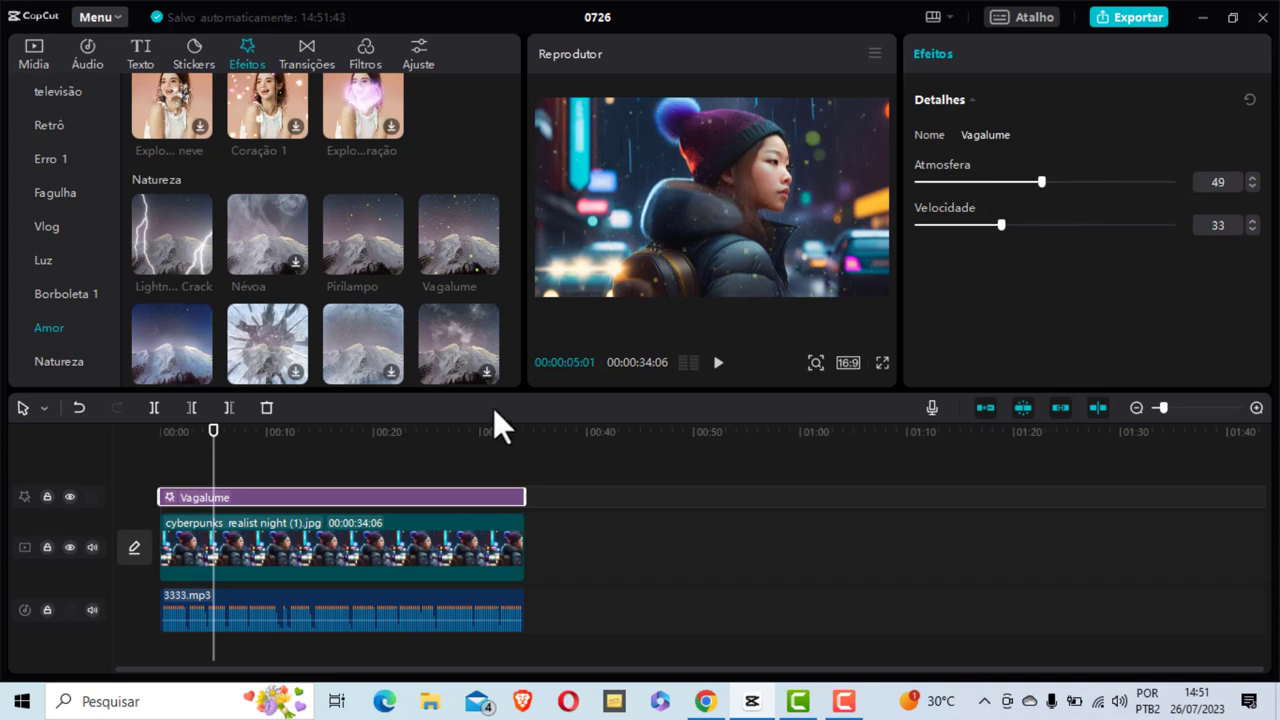
click(719, 363)
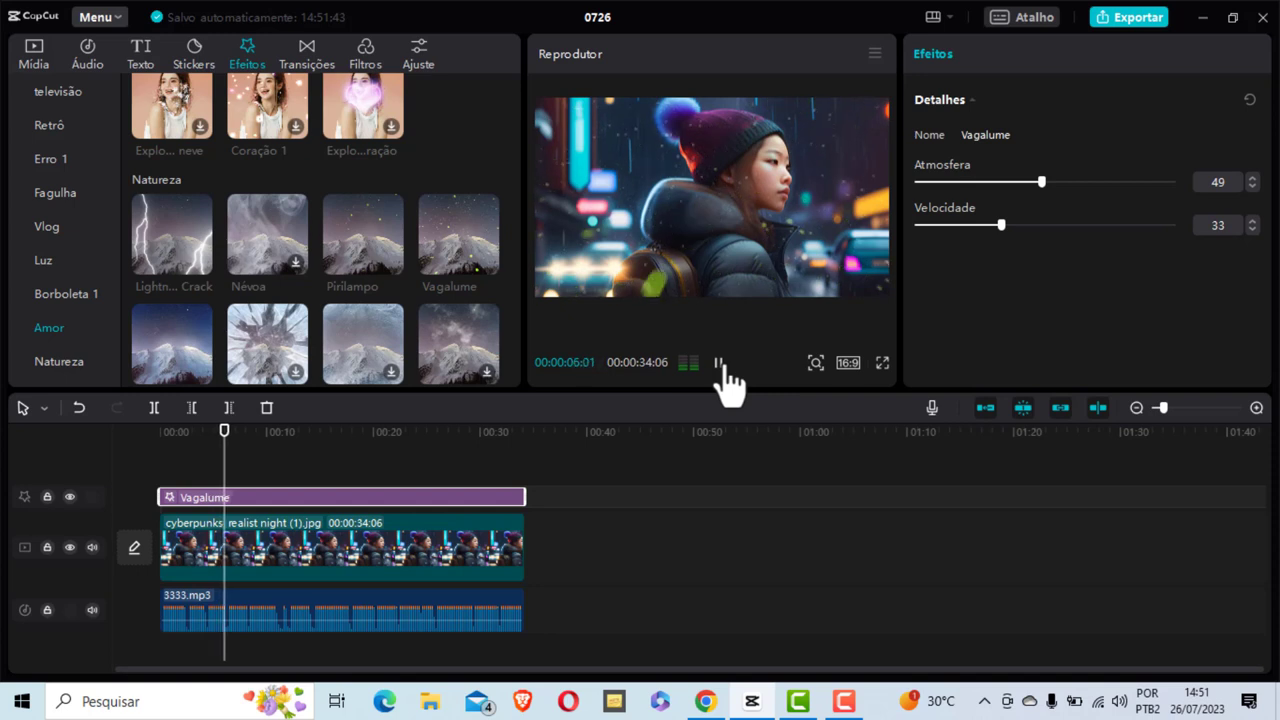
click(719, 363)
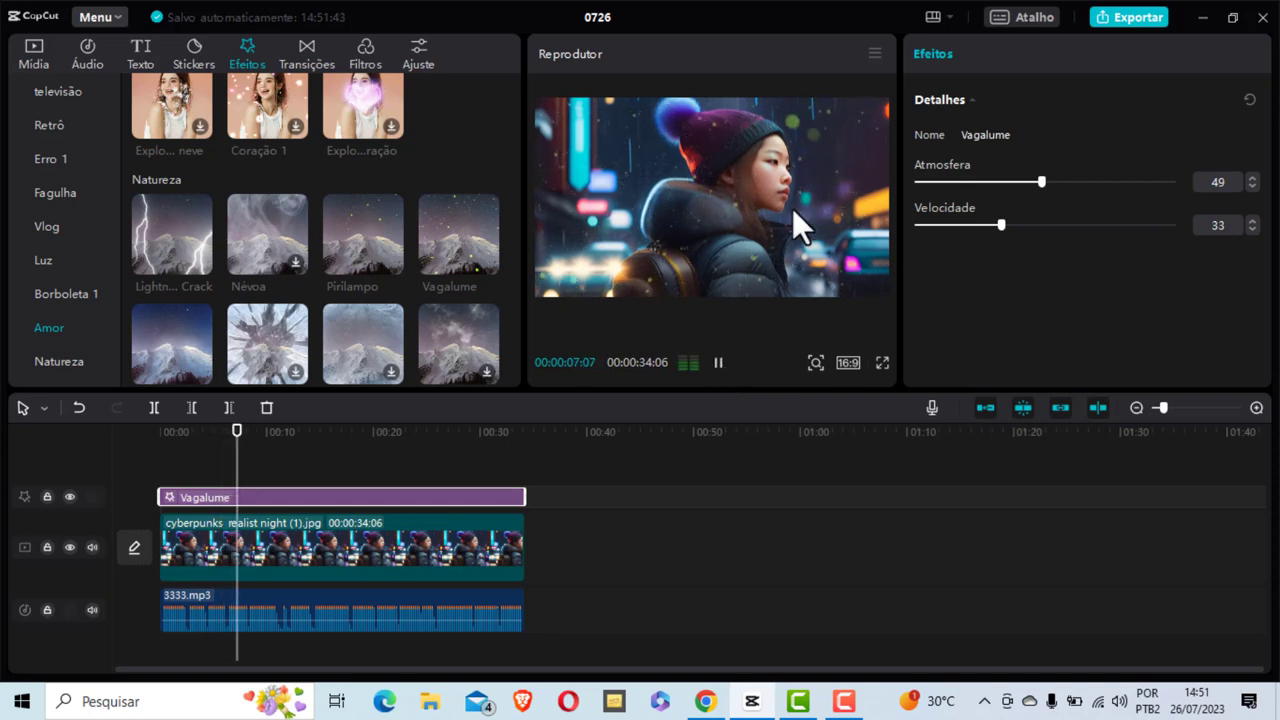
click(719, 363)
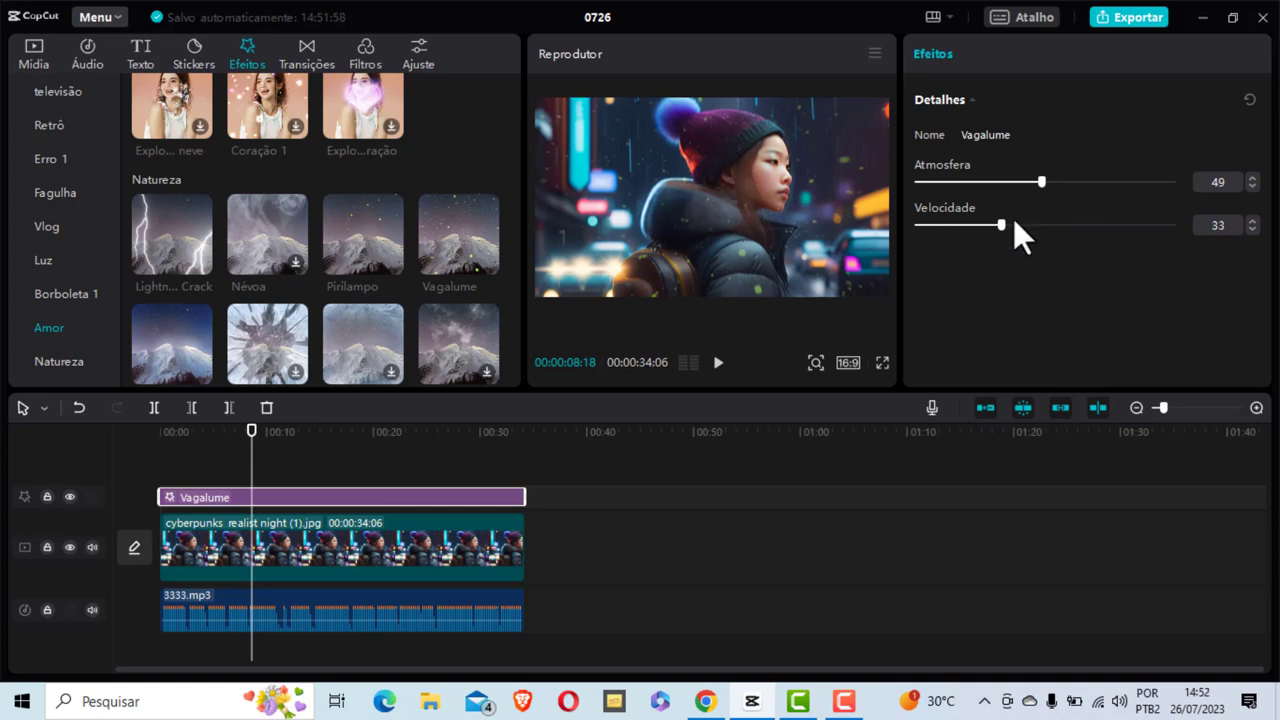
Set the Vagalume effect's Velocidade to 6, preview the video, and return the playhead to the beginning
drag(1002, 224, 936, 231)
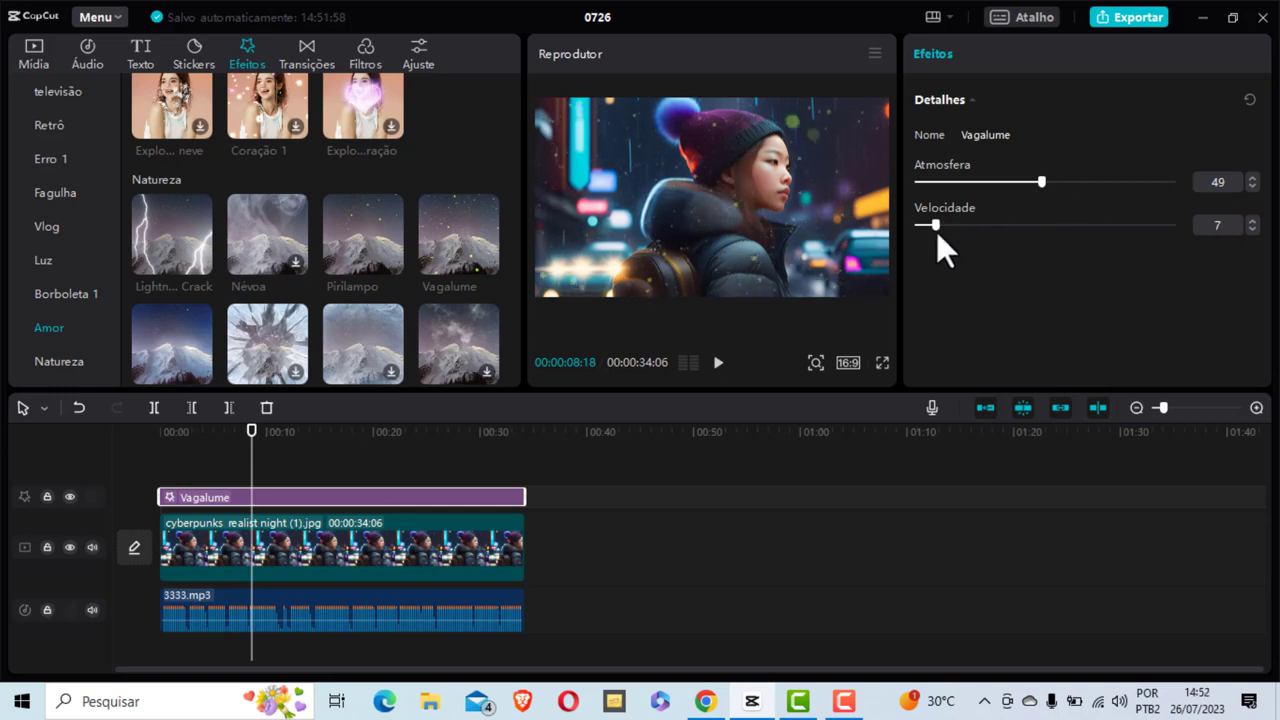
drag(1065, 225, 933, 226)
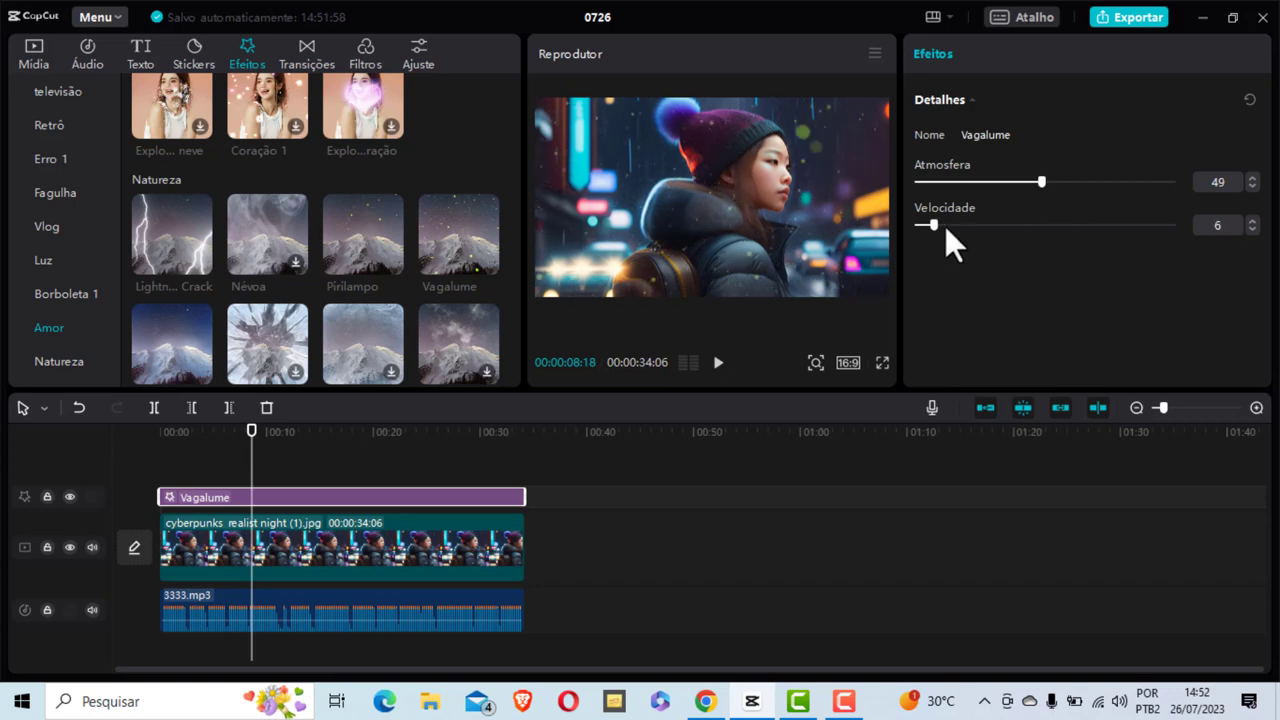
click(718, 363)
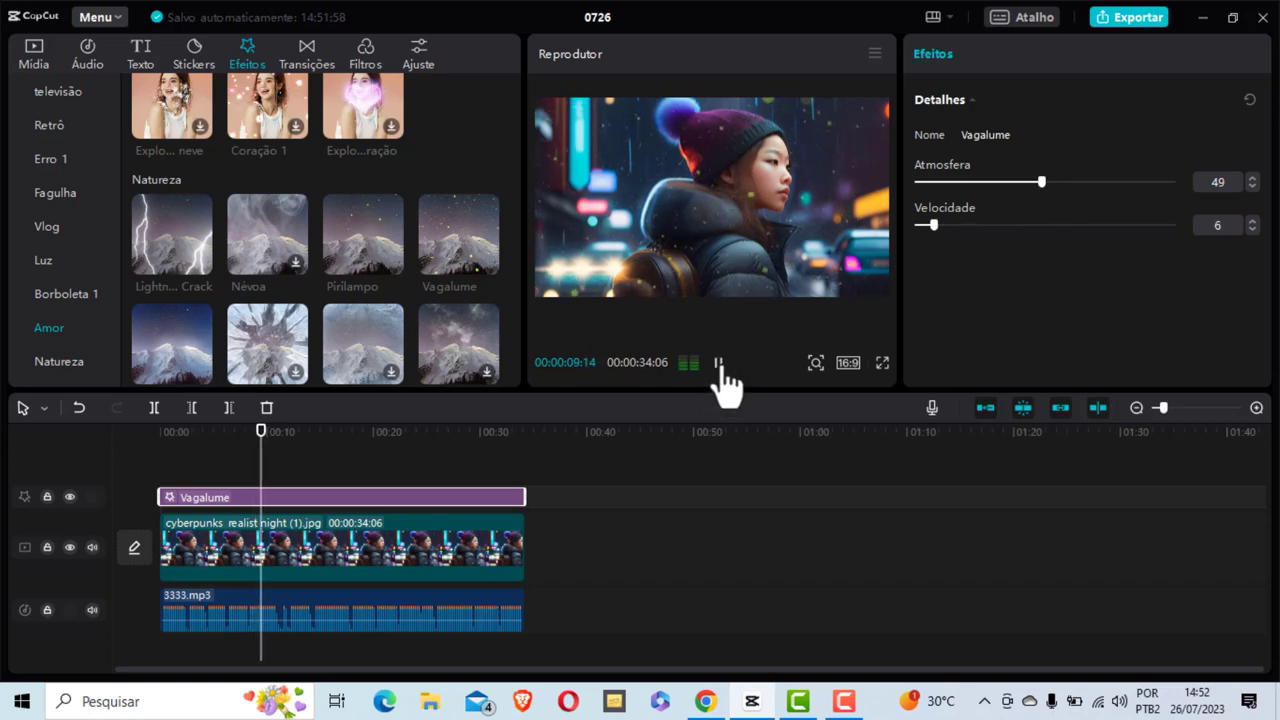
click(722, 364)
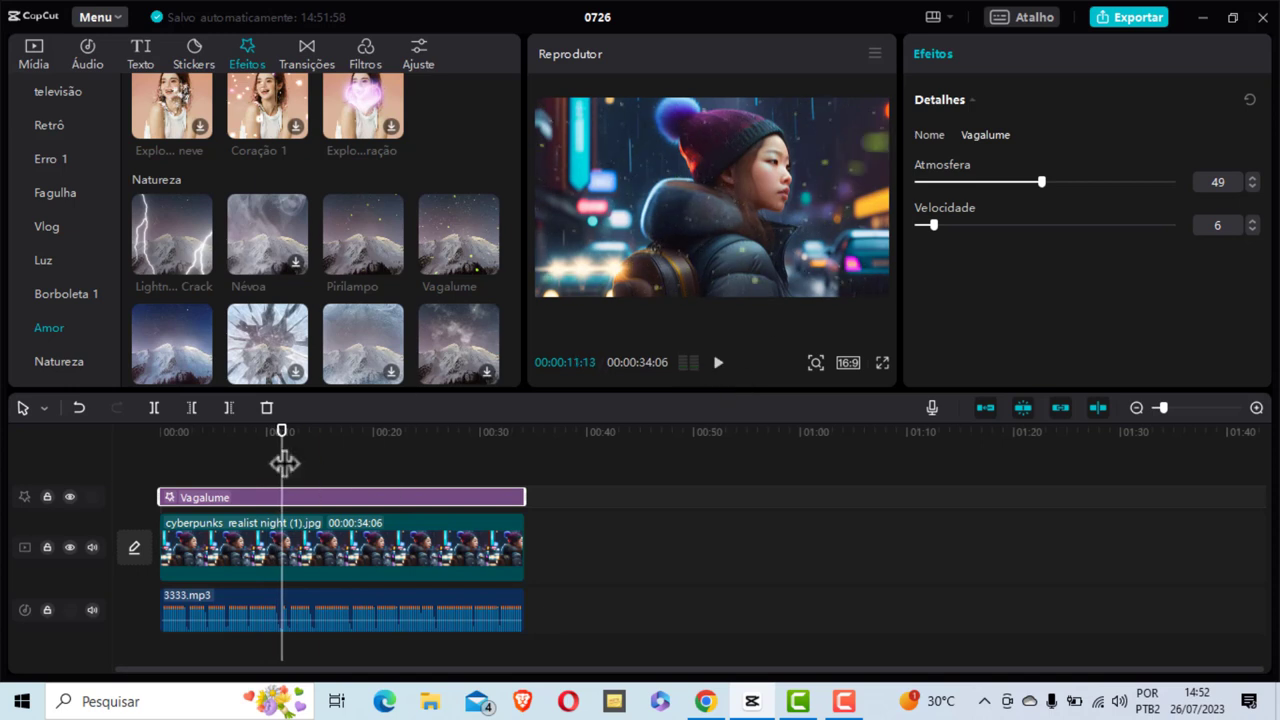
drag(284, 462, 158, 466)
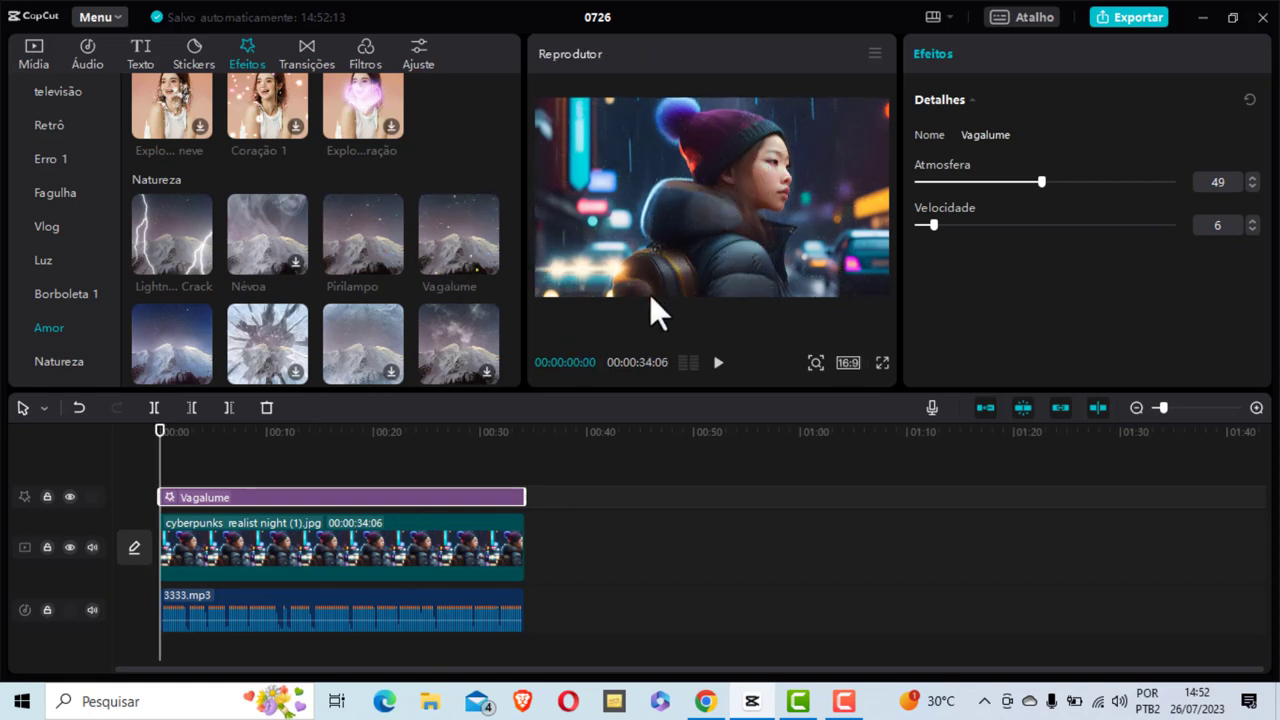
Browse the other video effect categories and sample the distorção de ondulação and Ondulação effects under Distorção
scroll(298, 212, up, 10)
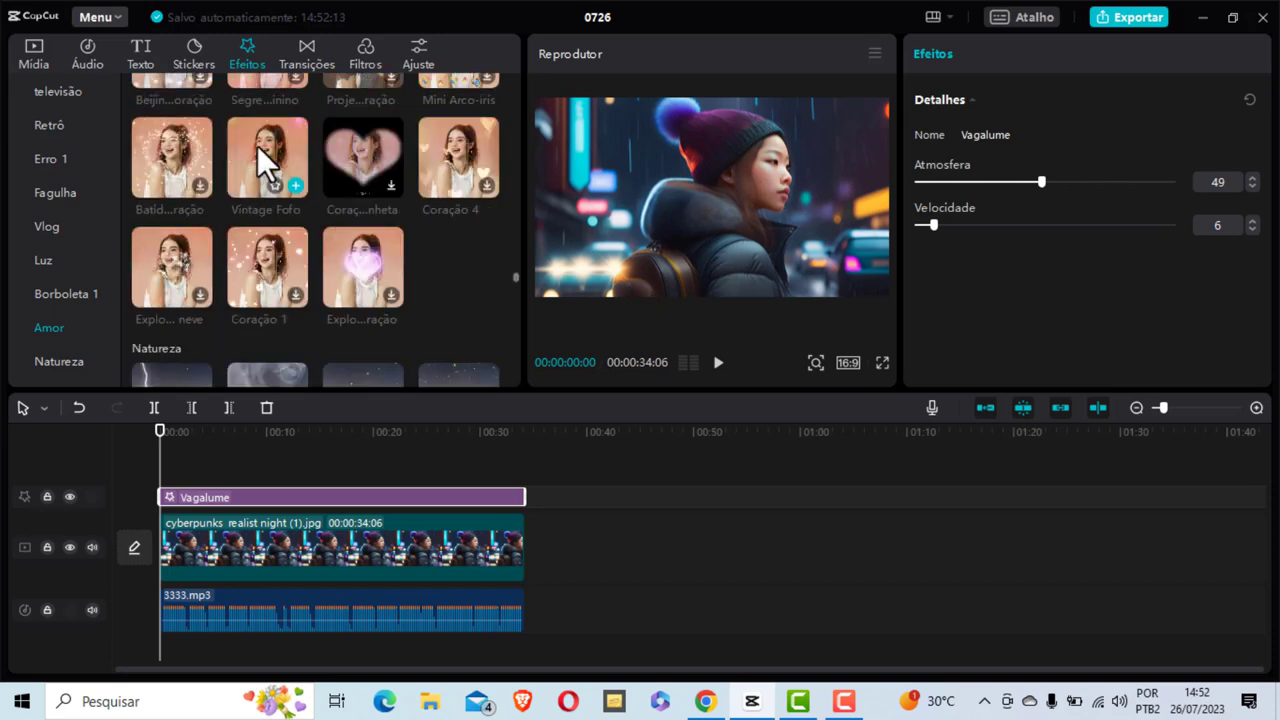
scroll(298, 212, up, 10)
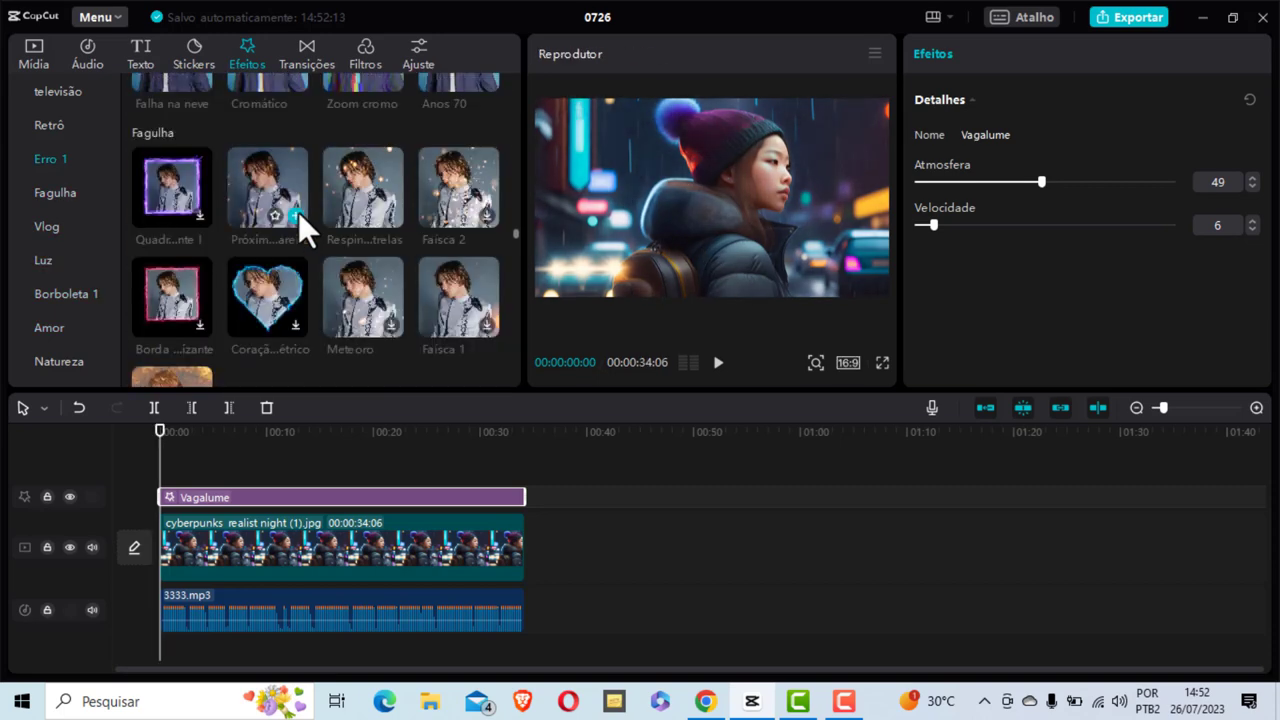
scroll(298, 211, up, 5)
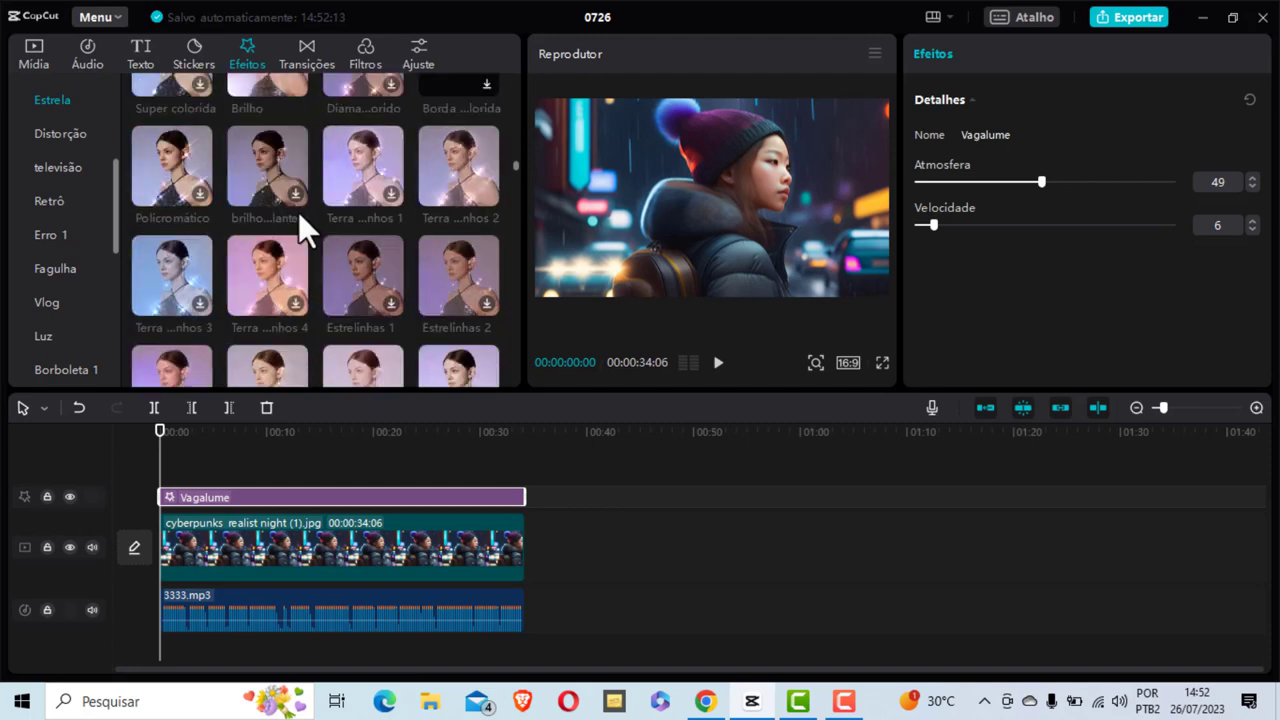
scroll(298, 212, down, 4)
click(275, 226)
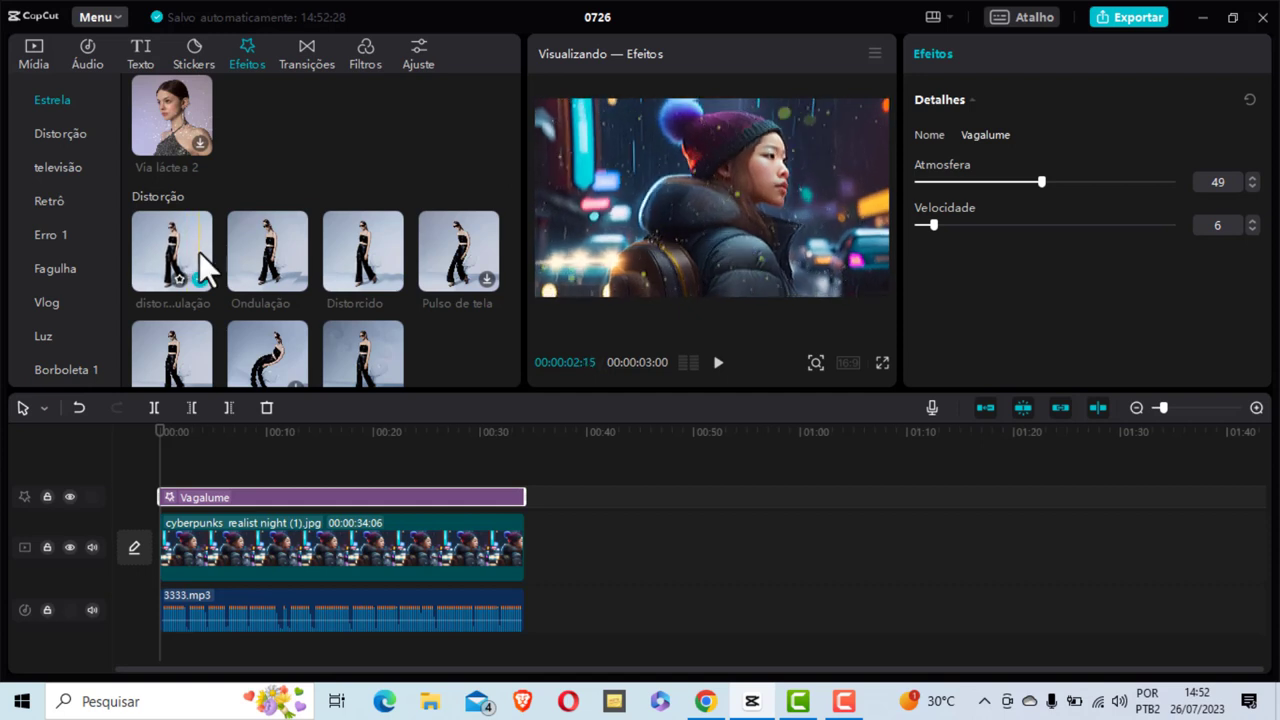
click(259, 251)
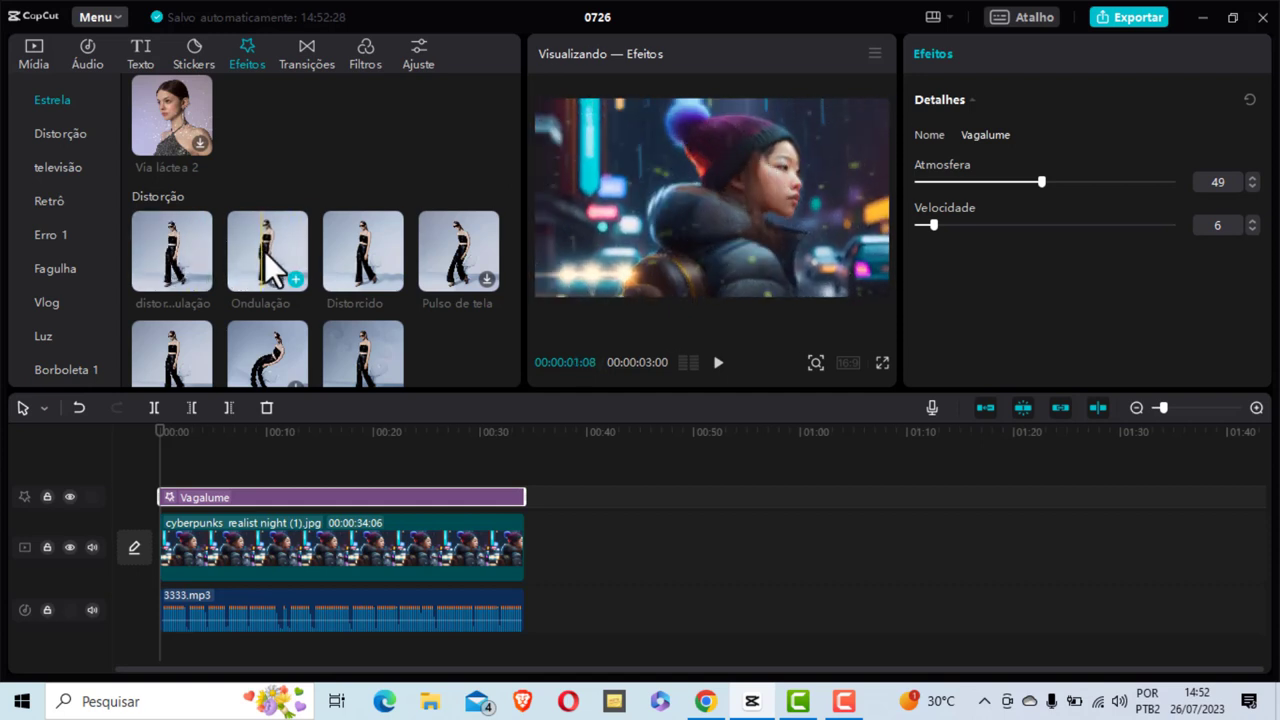
mouse_move(332, 256)
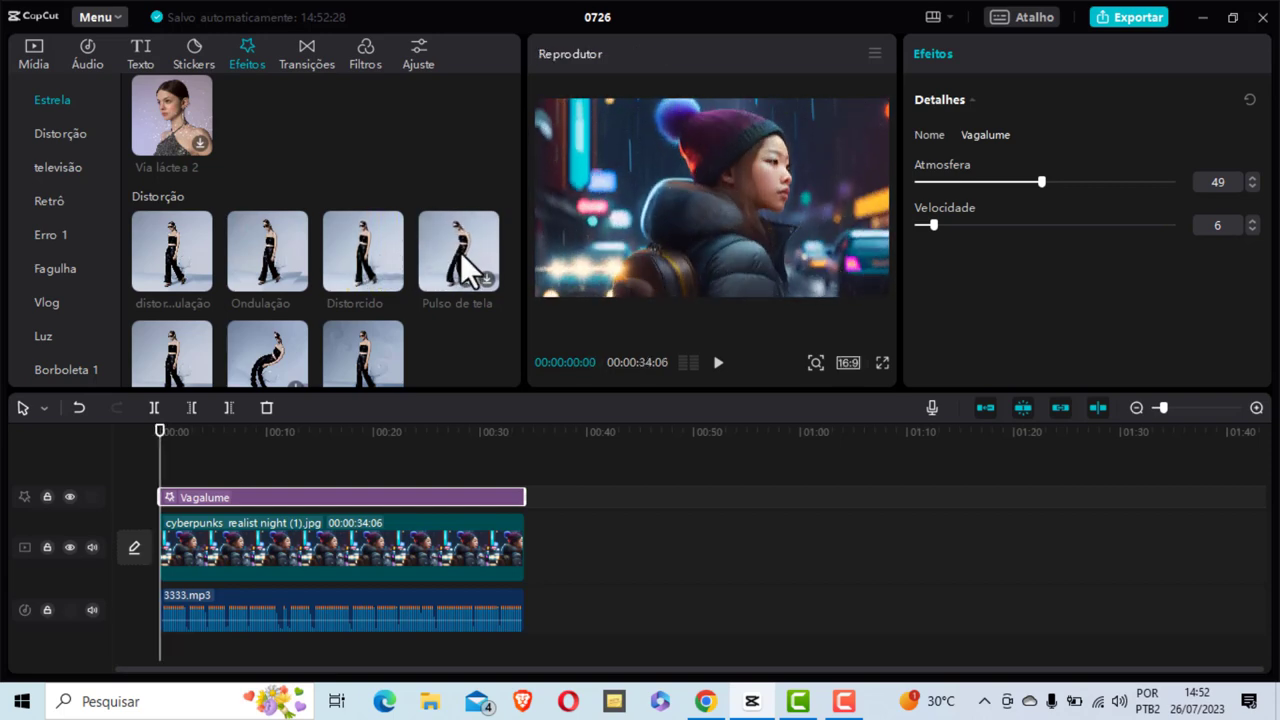
Try the distorção de ondulação effect above Vagalume, stretched to the end of the image, preview it, and delete it
drag(173, 242, 281, 470)
drag(238, 525, 173, 455)
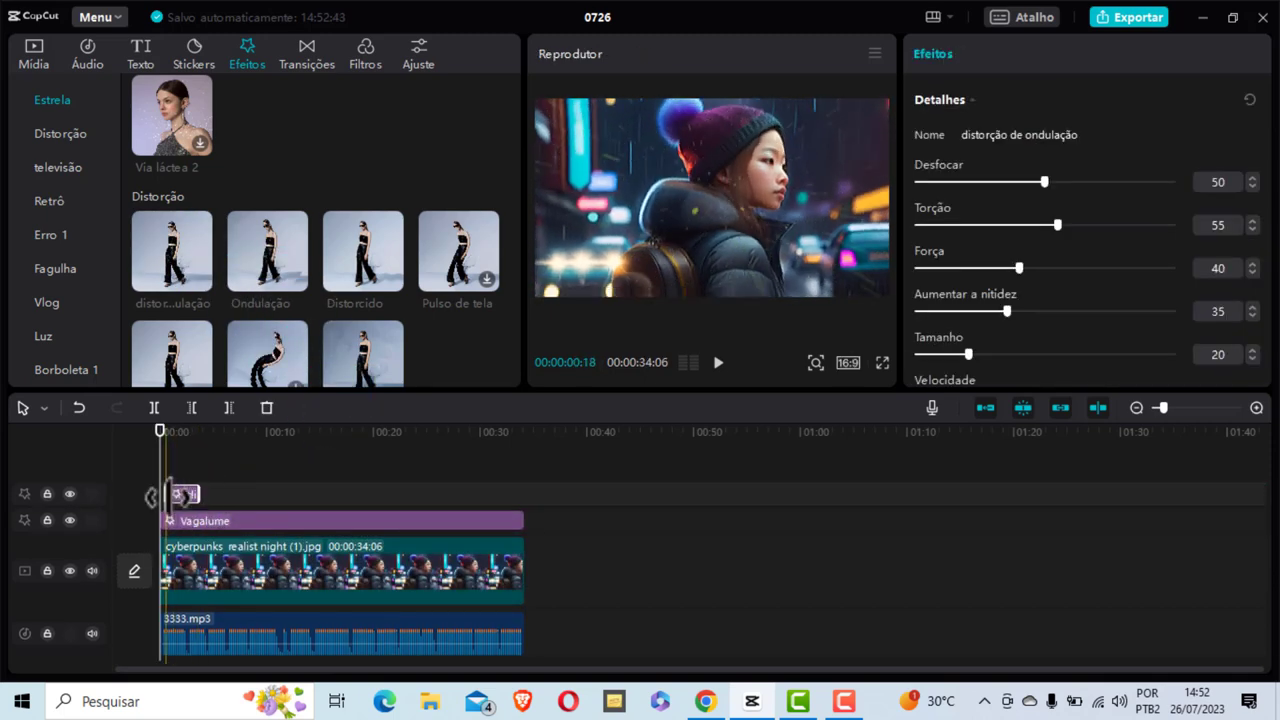
drag(195, 487, 521, 499)
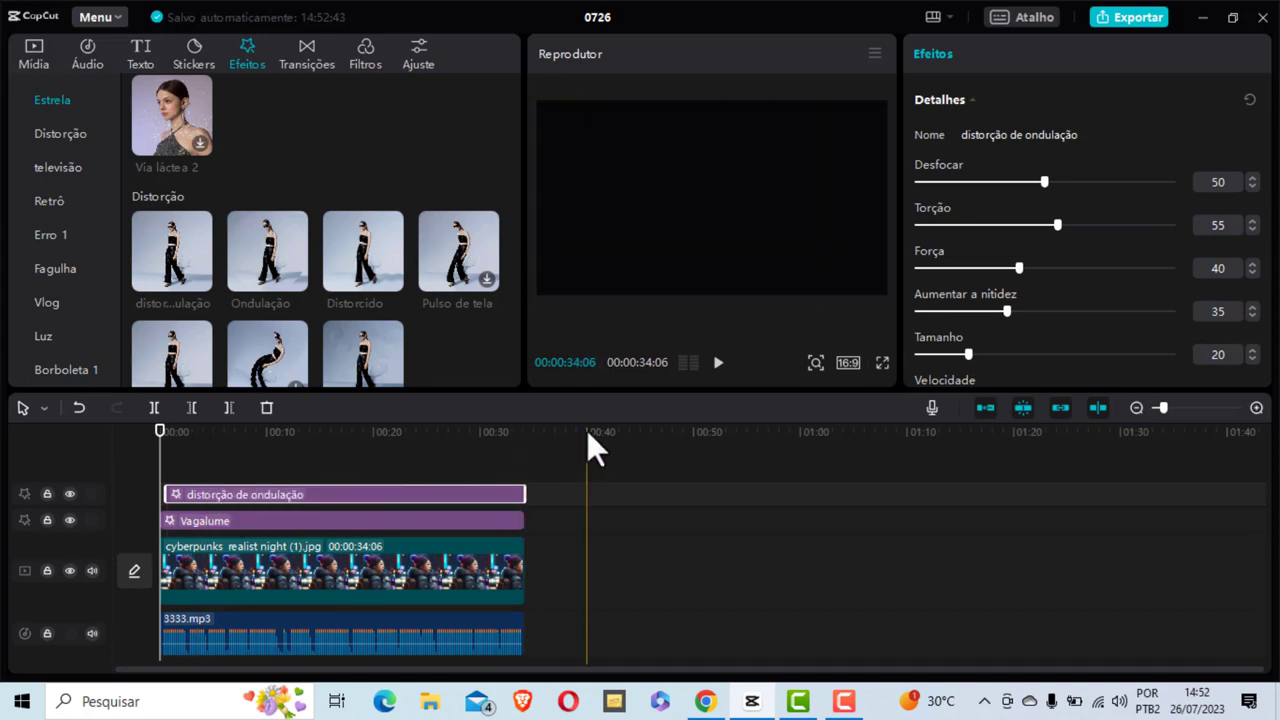
click(718, 362)
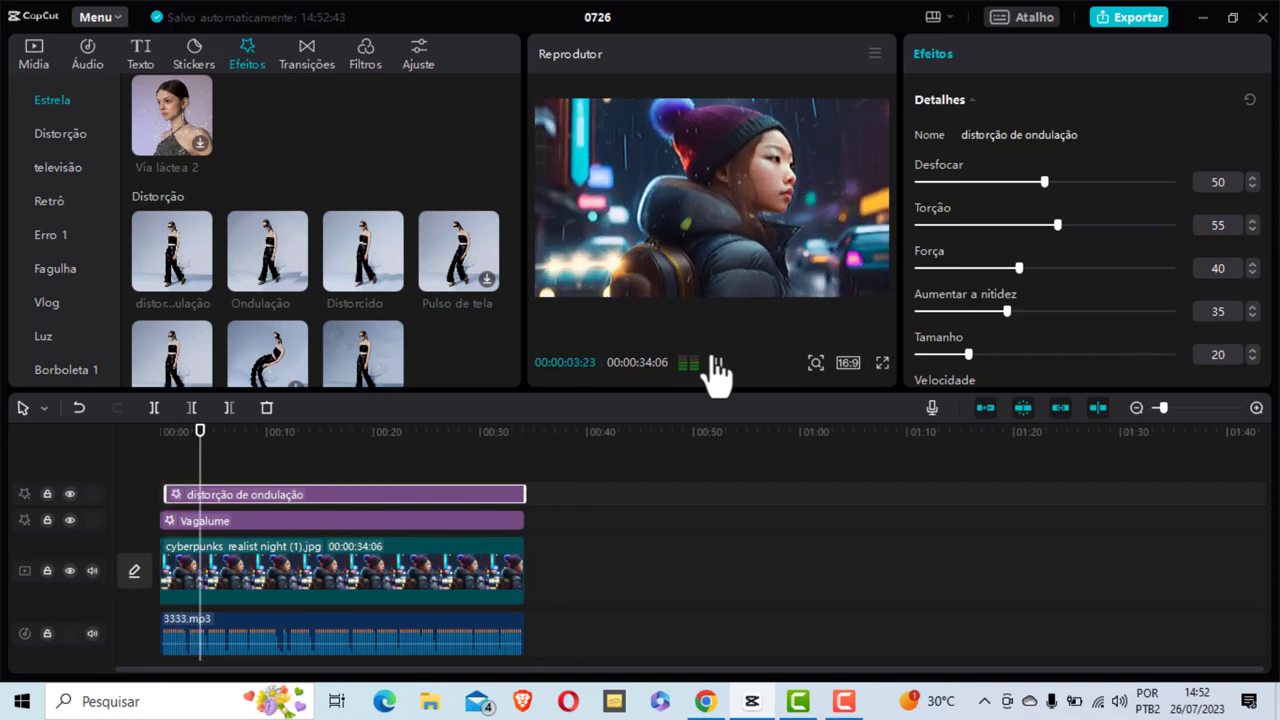
click(718, 364)
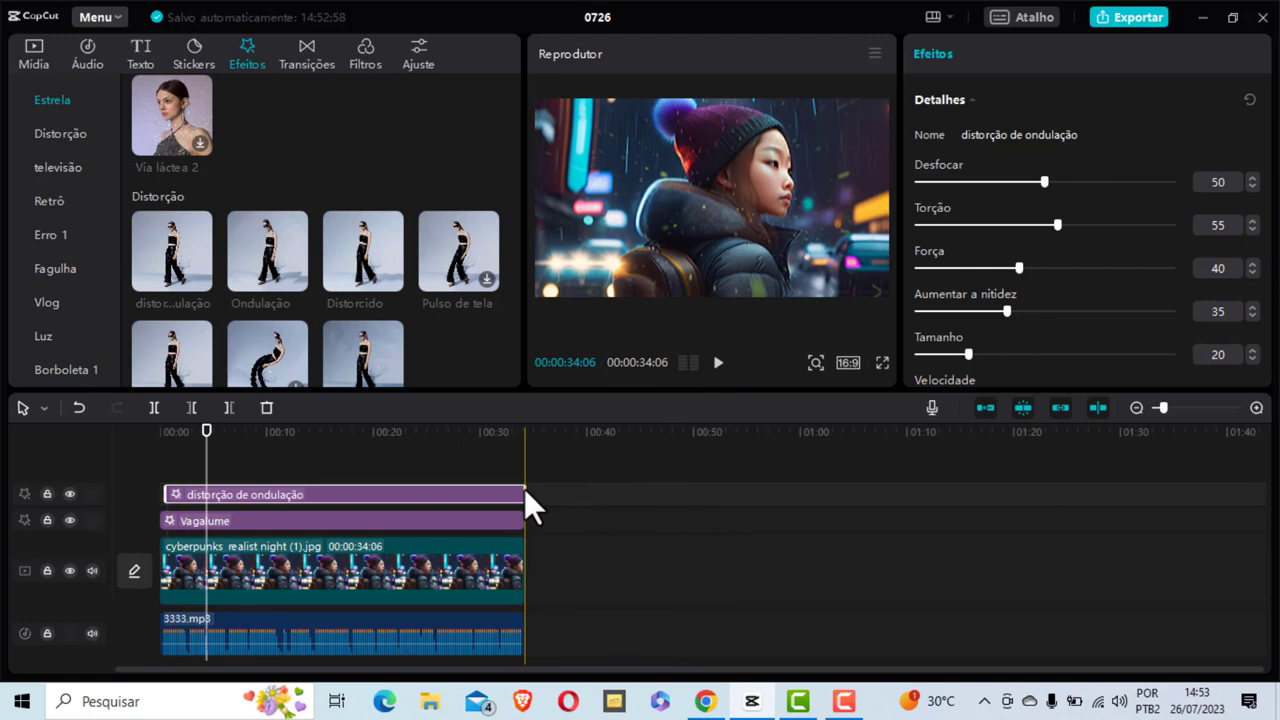
drag(206, 470, 164, 480)
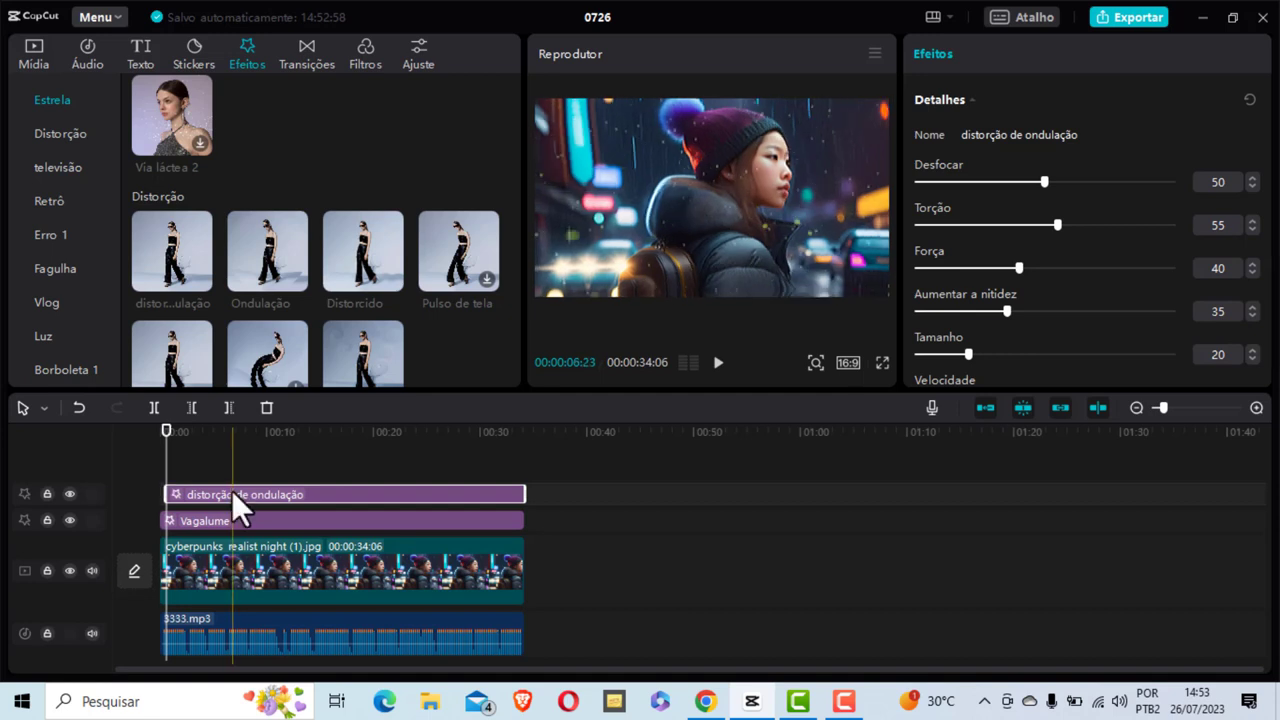
key(Delete)
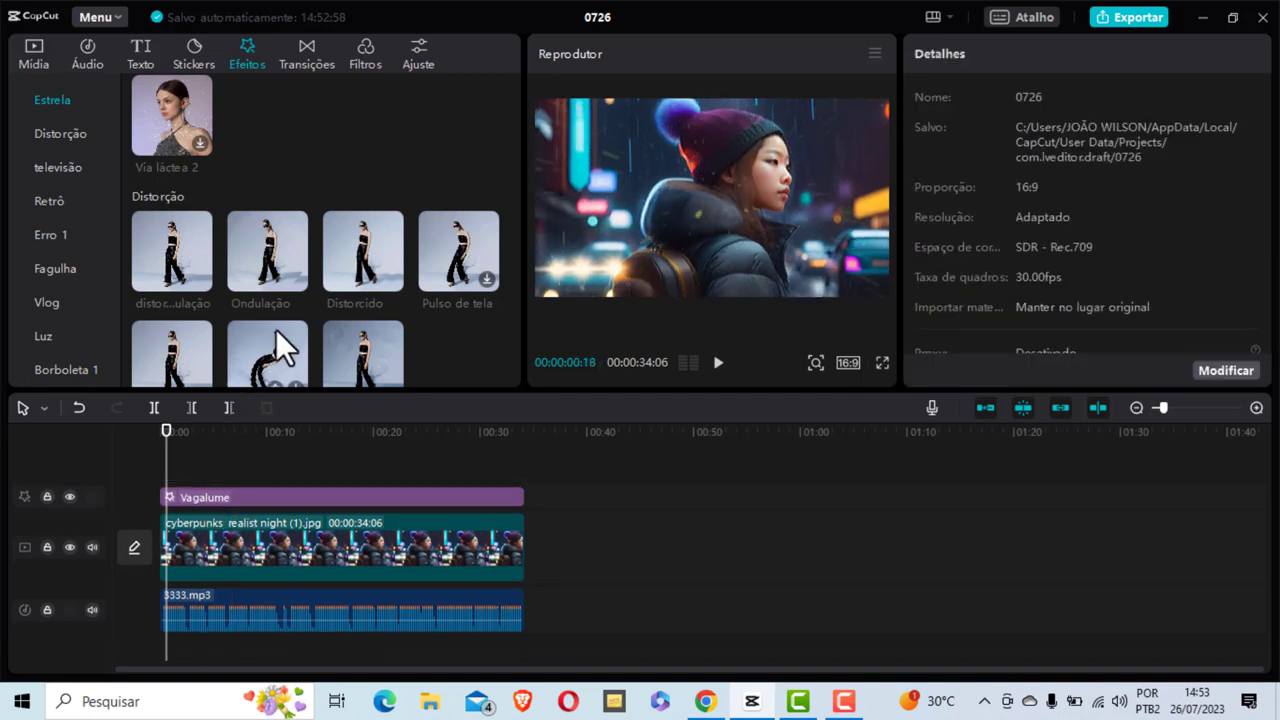
Add the Pulso de tela effect above Vagalume, running from near the start to the image's end, and preview it
drag(439, 244, 532, 484)
click(720, 365)
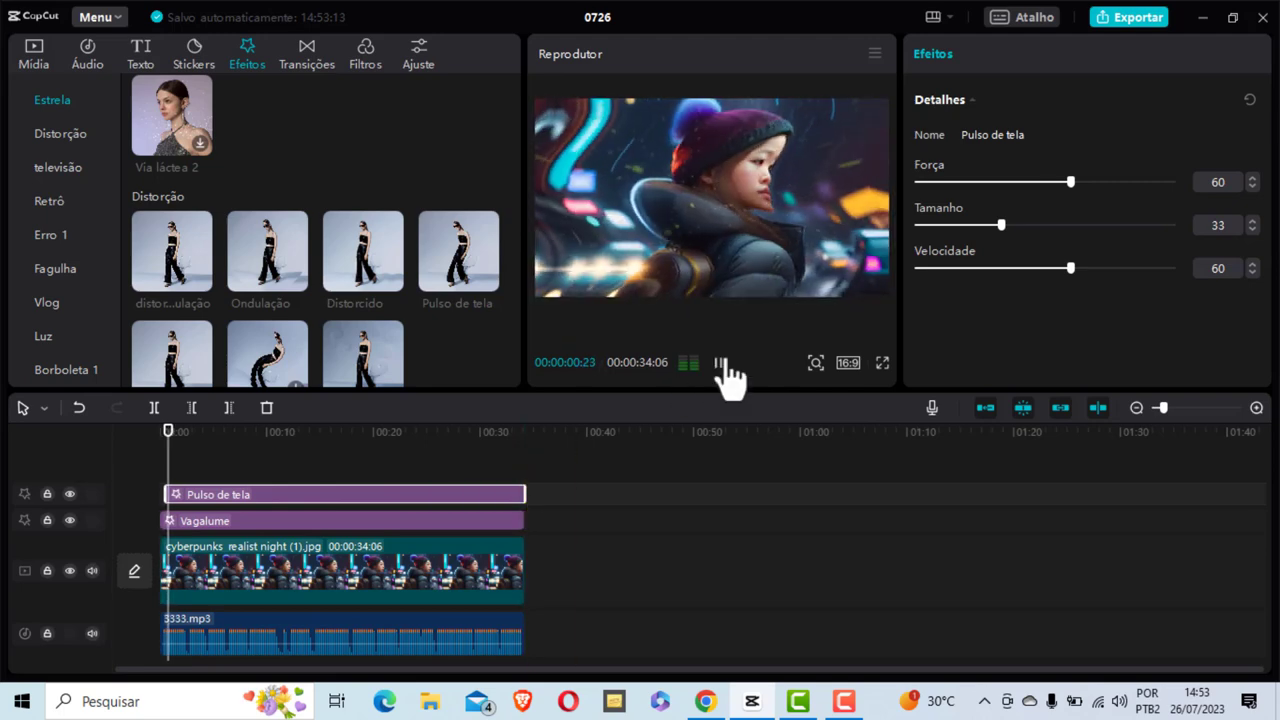
click(720, 365)
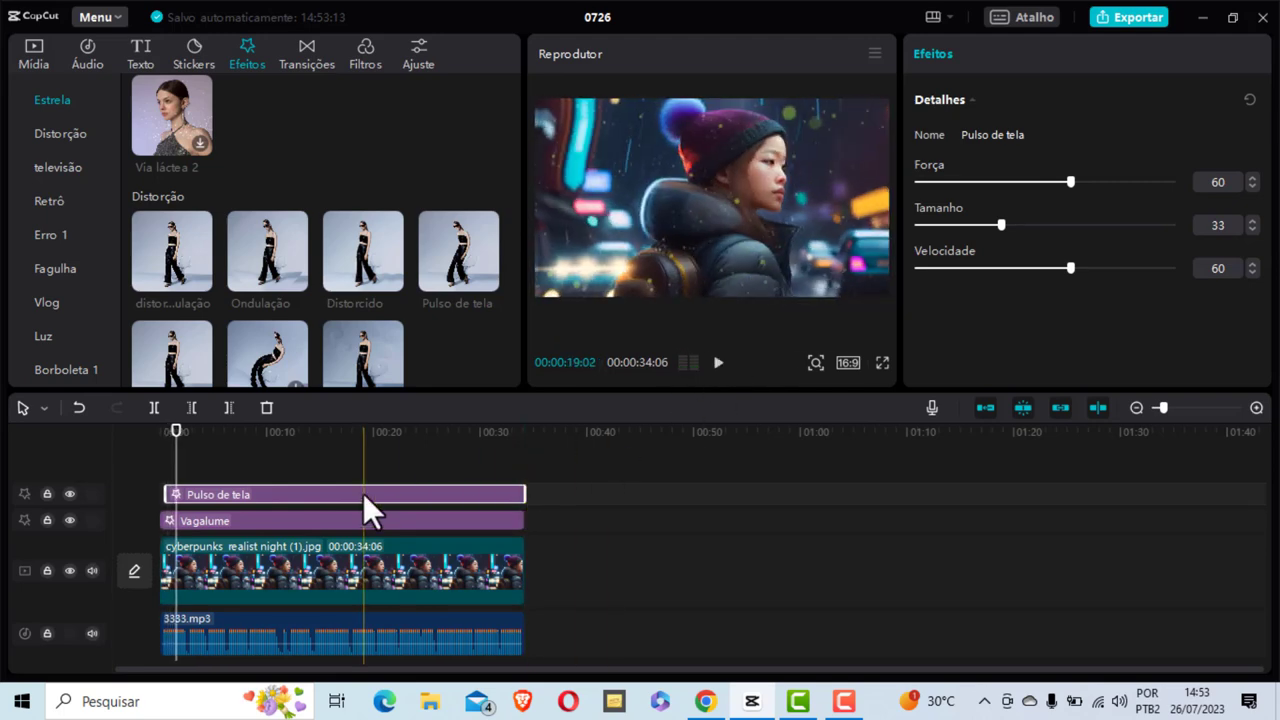
Delete the Pulso de tela effect above Vagalume and return the playhead to the beginning of the timeline
key(Delete)
scroll(270, 280, down, 1)
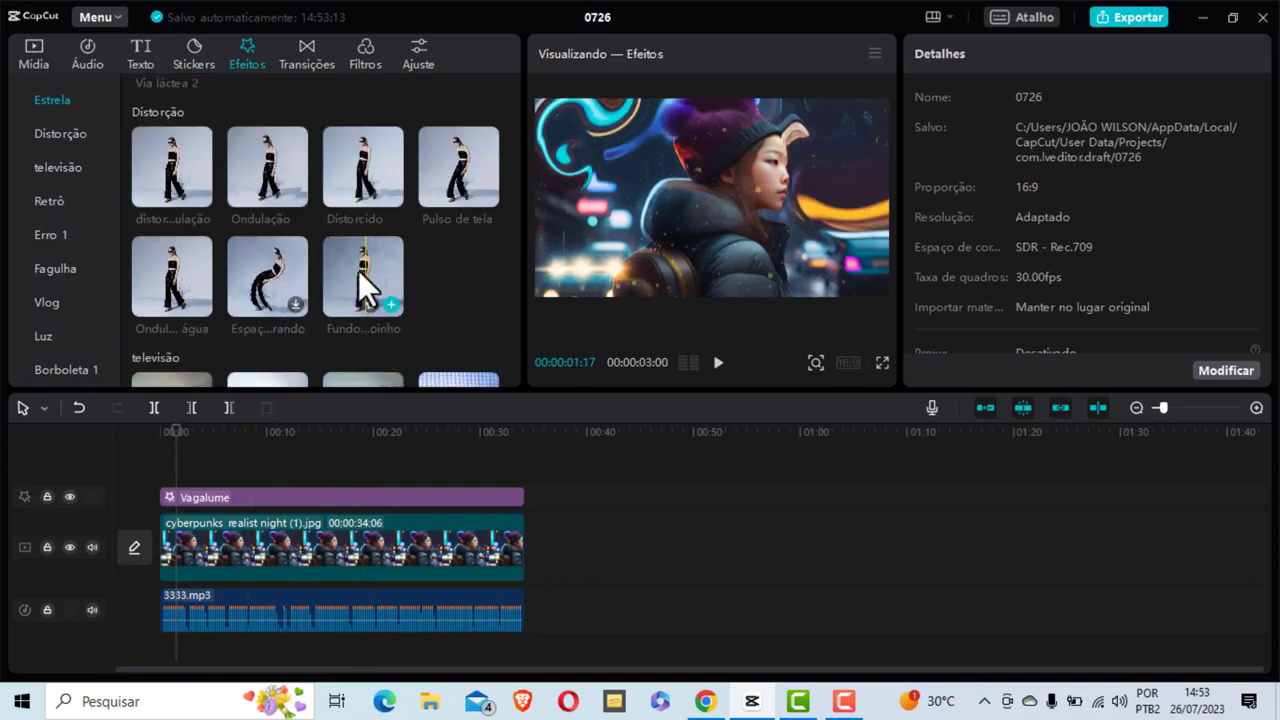
drag(371, 282, 440, 320)
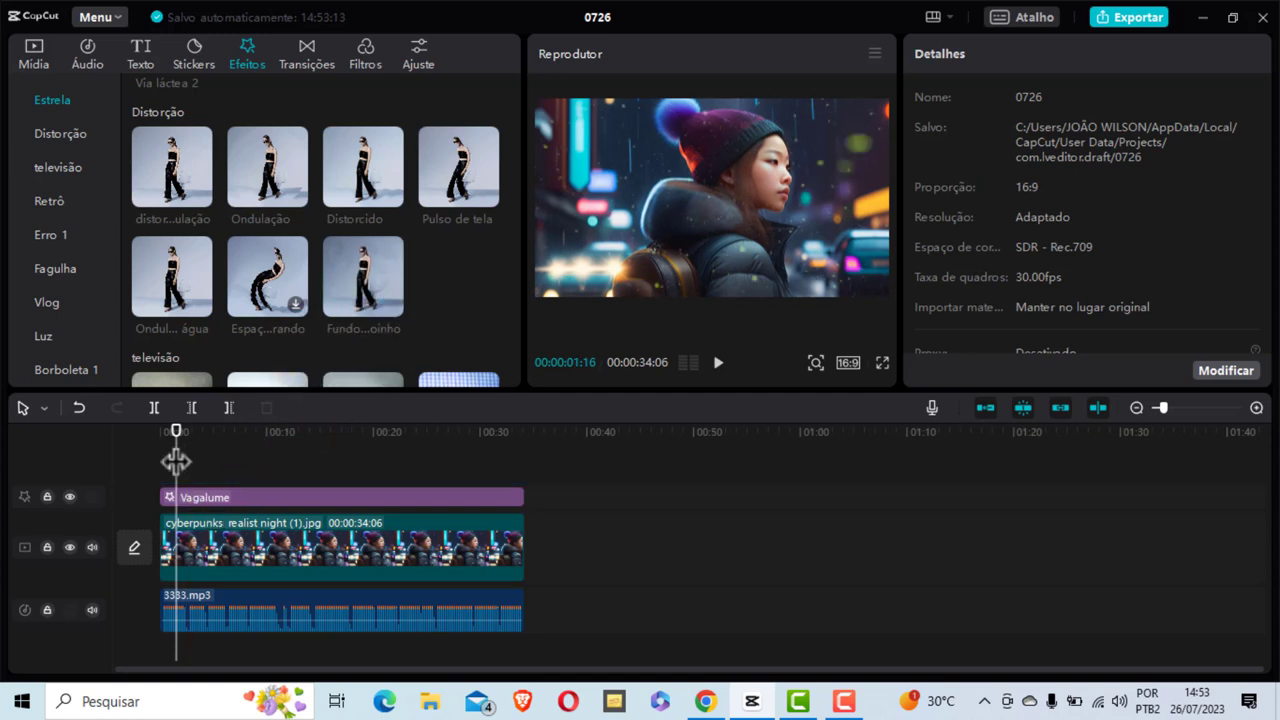
drag(177, 457, 158, 469)
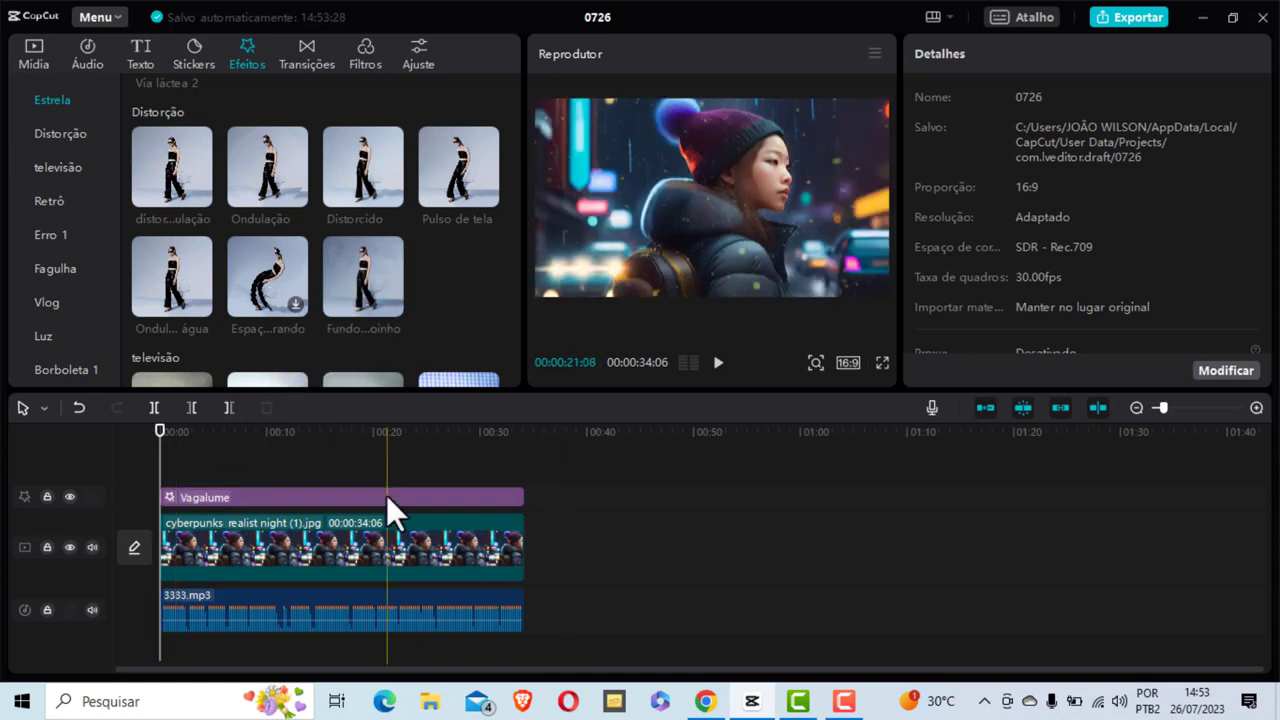
Generate automatic captions from the narration with Português (Brasil) as the spoken language
click(139, 42)
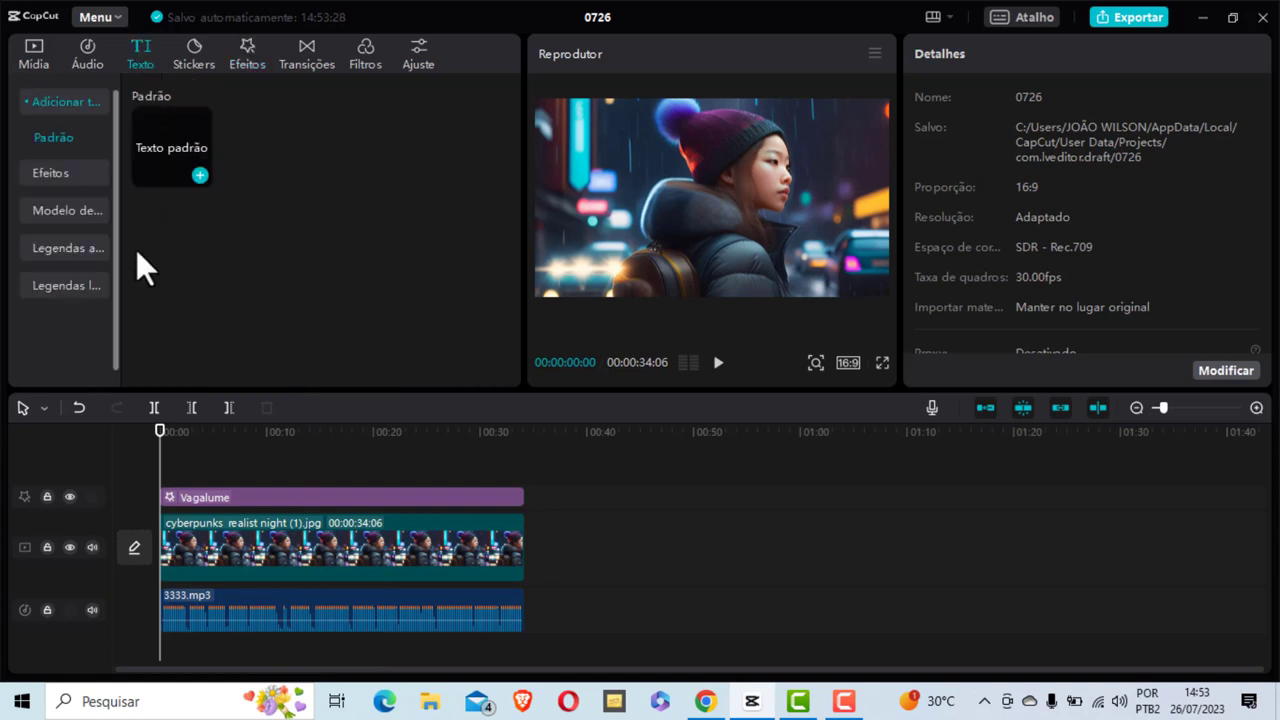
click(57, 250)
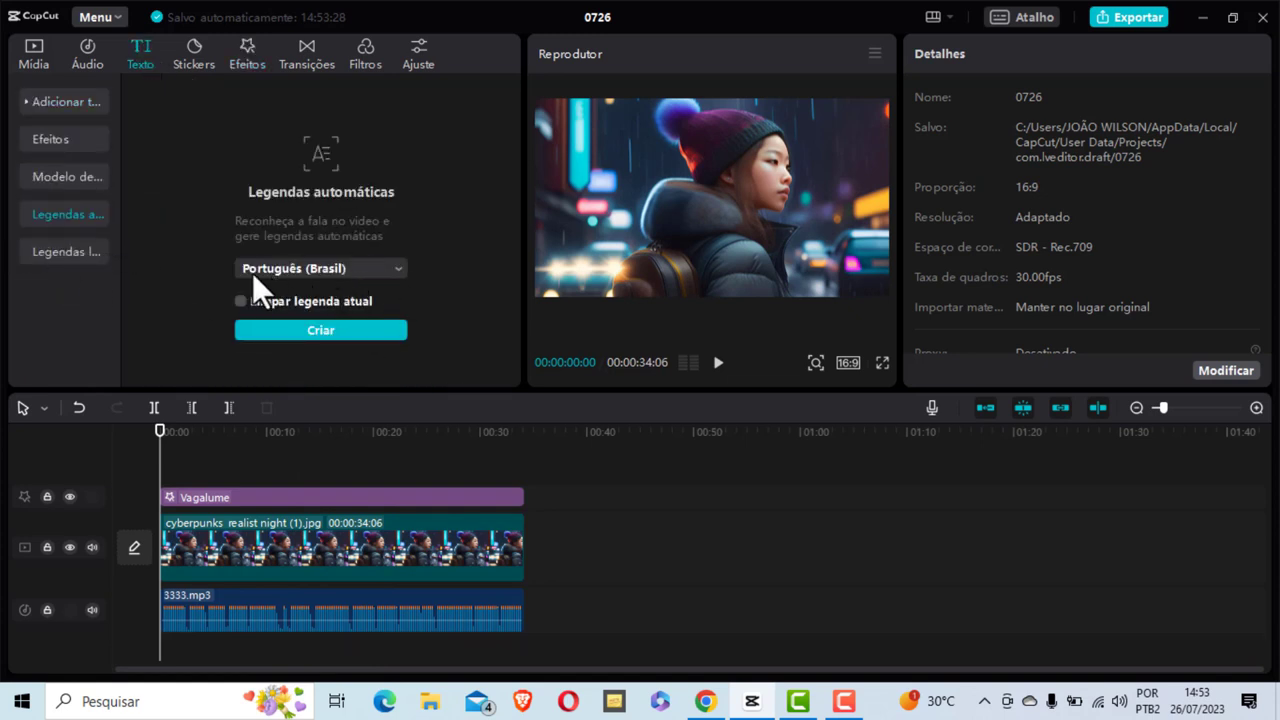
click(374, 271)
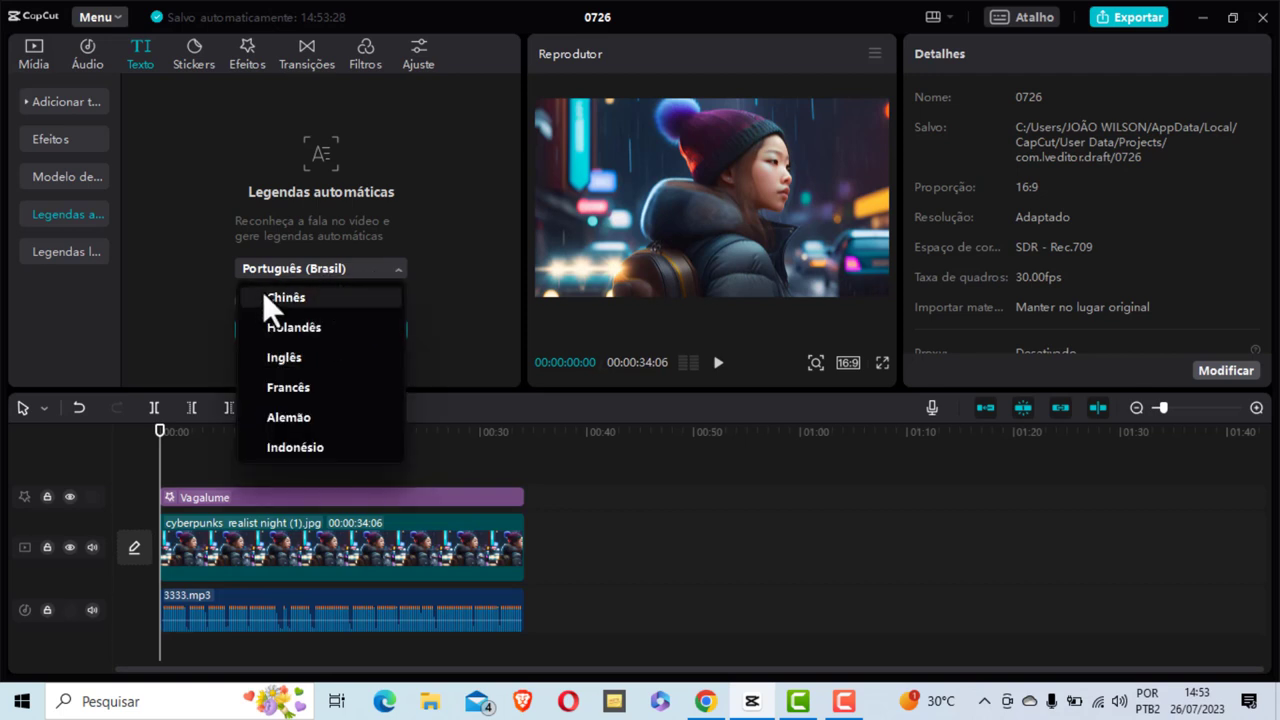
click(358, 265)
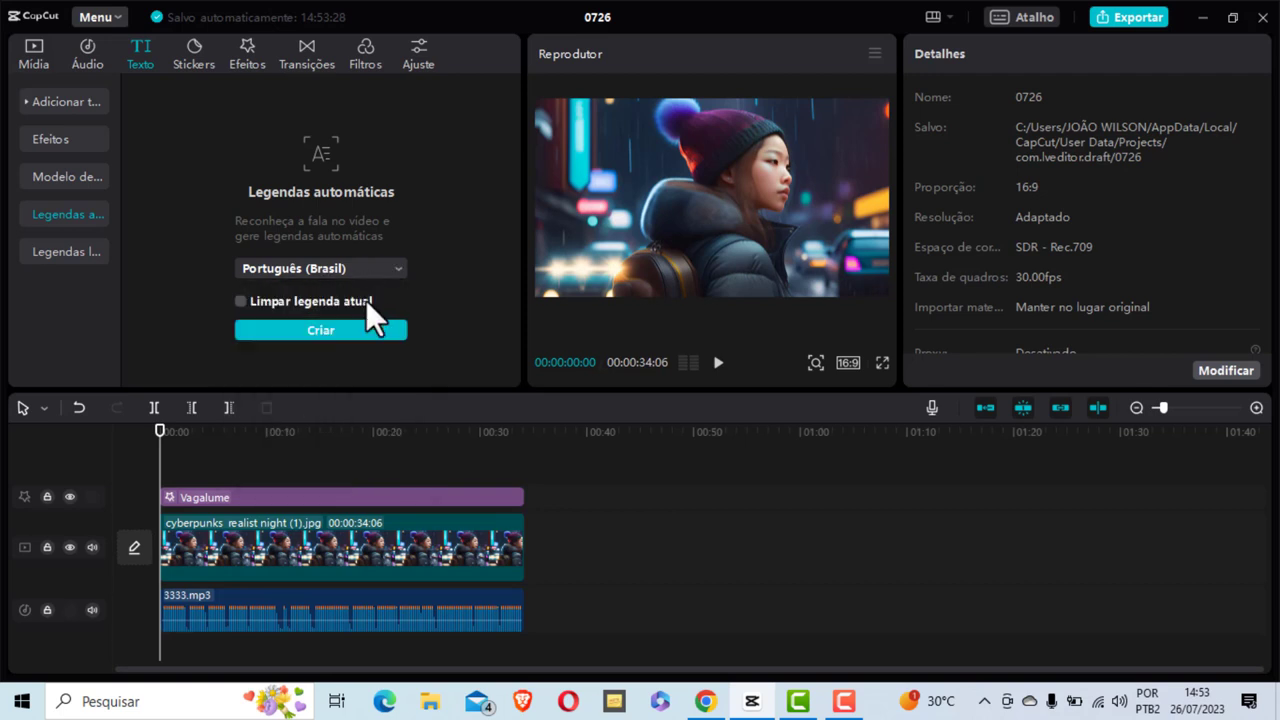
click(318, 330)
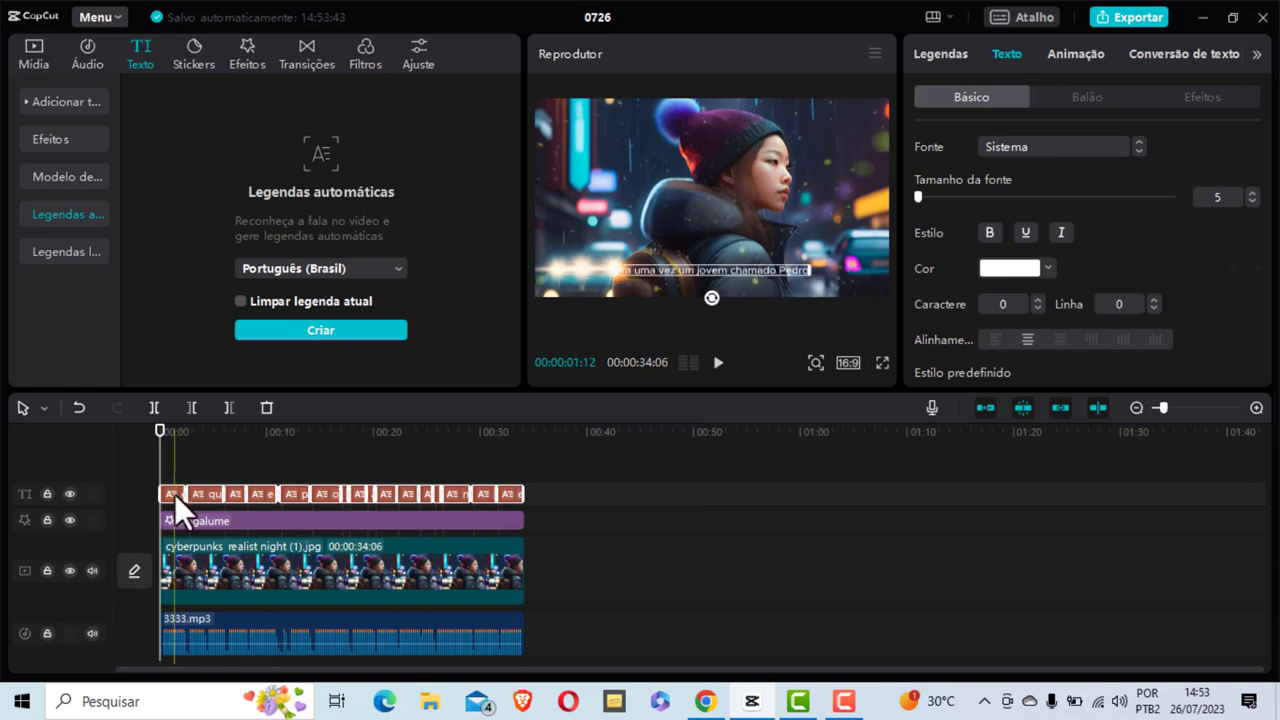
Set the font of all captions to AvenirNext and apply the preset style of white text with a black outline
click(174, 494)
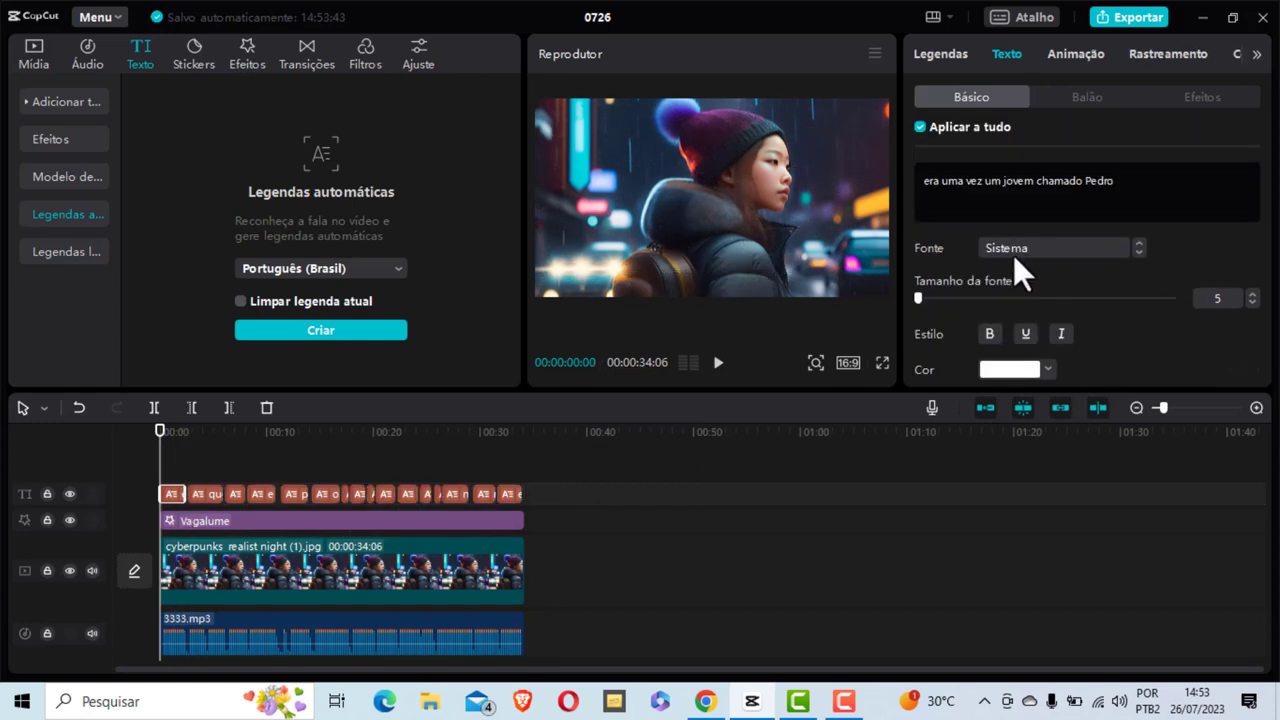
click(1103, 247)
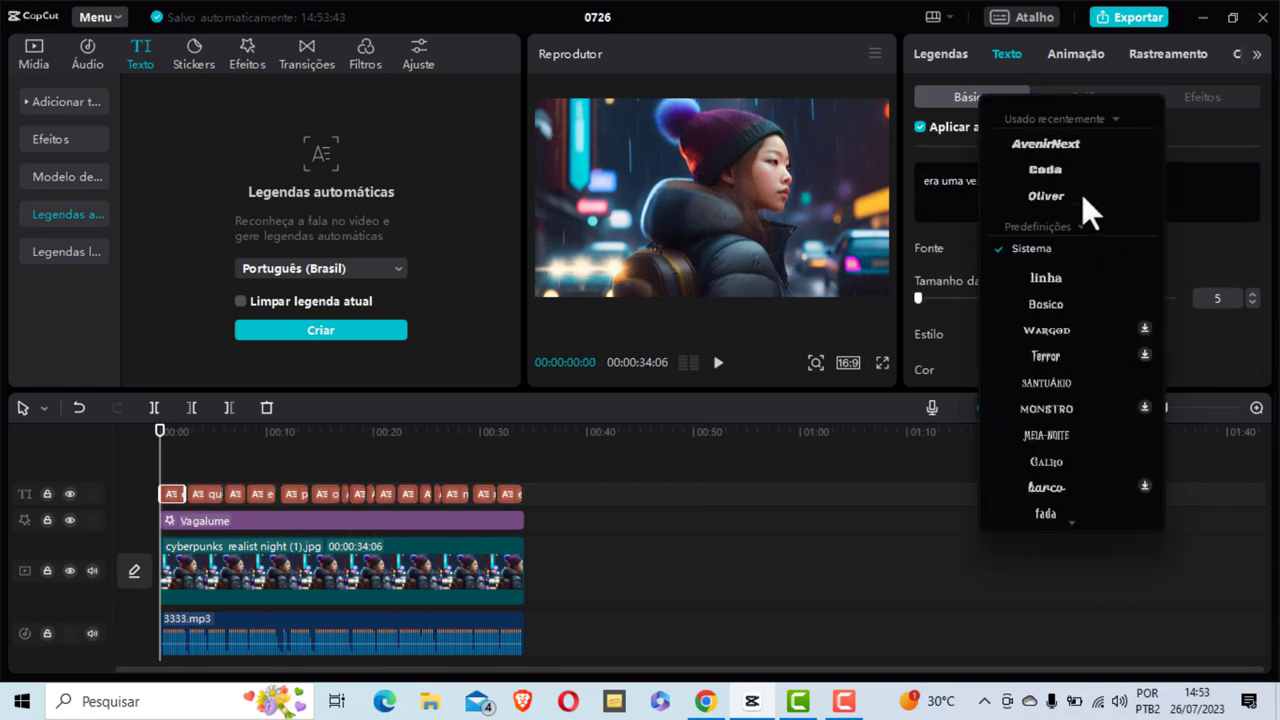
click(1051, 142)
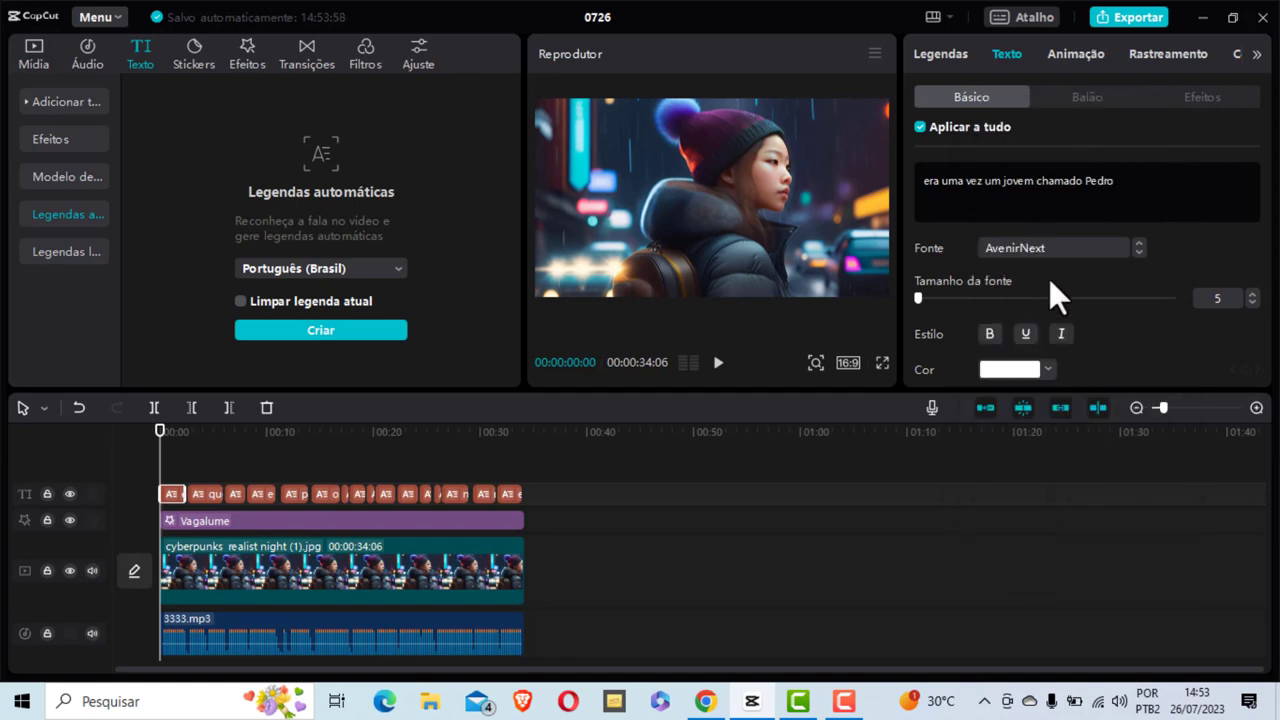
scroll(1018, 319, down, 3)
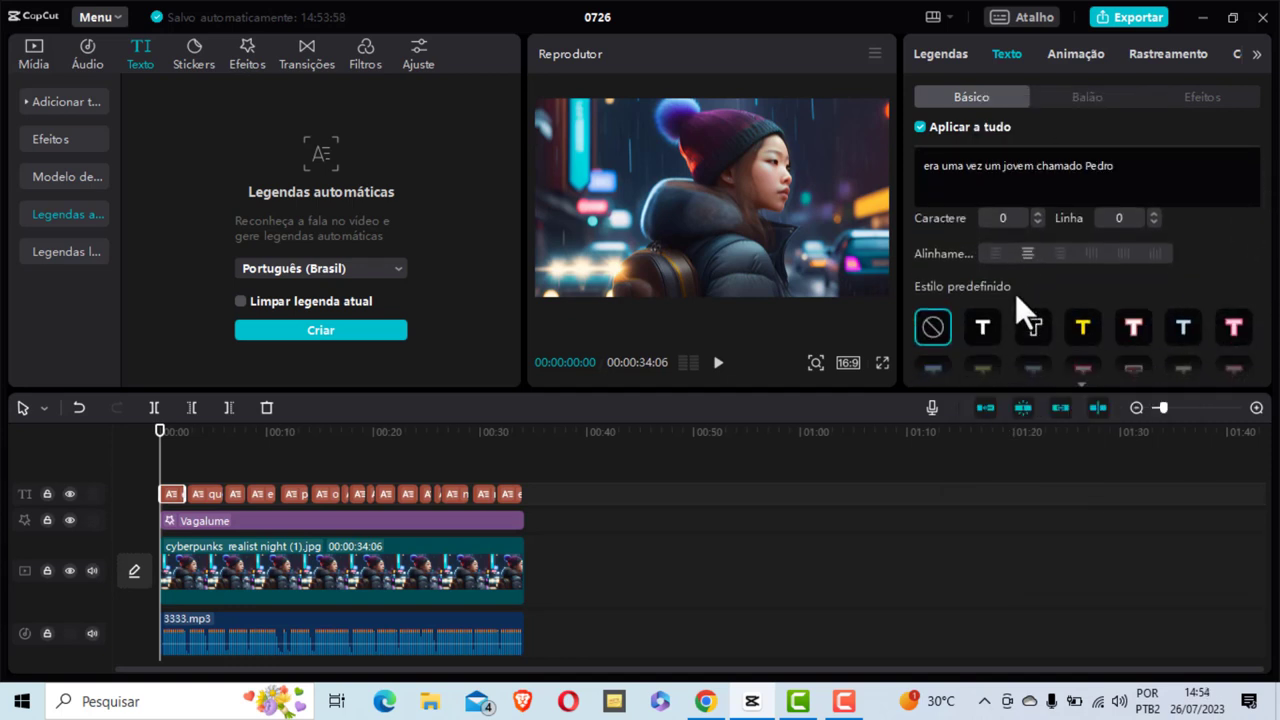
scroll(1018, 300, up, 1)
scroll(1008, 305, down, 1)
click(979, 324)
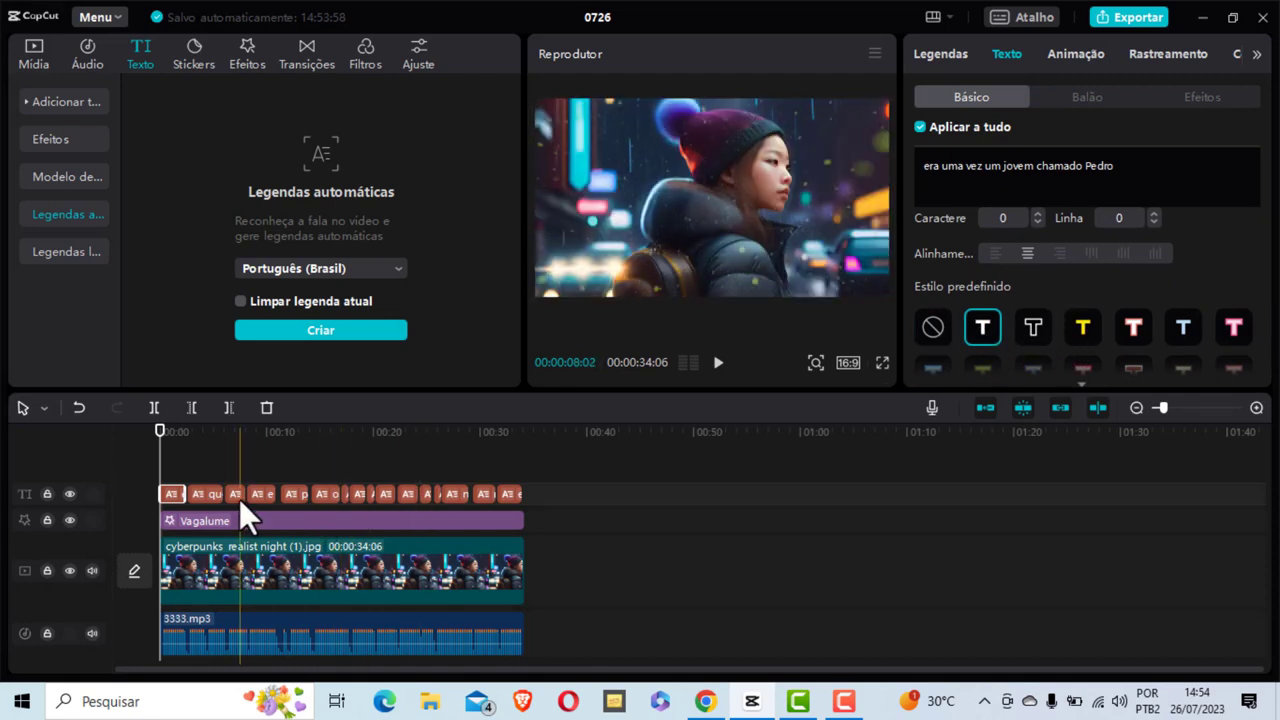
Set the font size of all captions to 9 and play the first few seconds to preview them
click(168, 480)
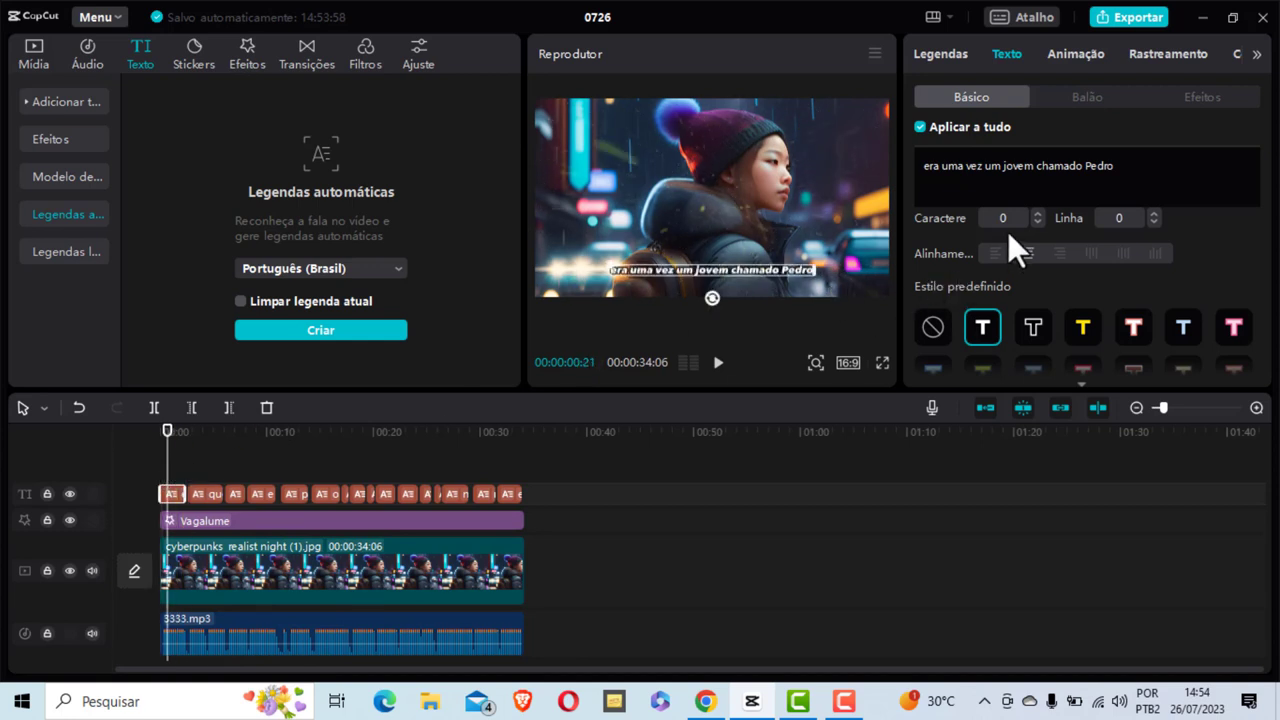
scroll(1008, 232, up, 3)
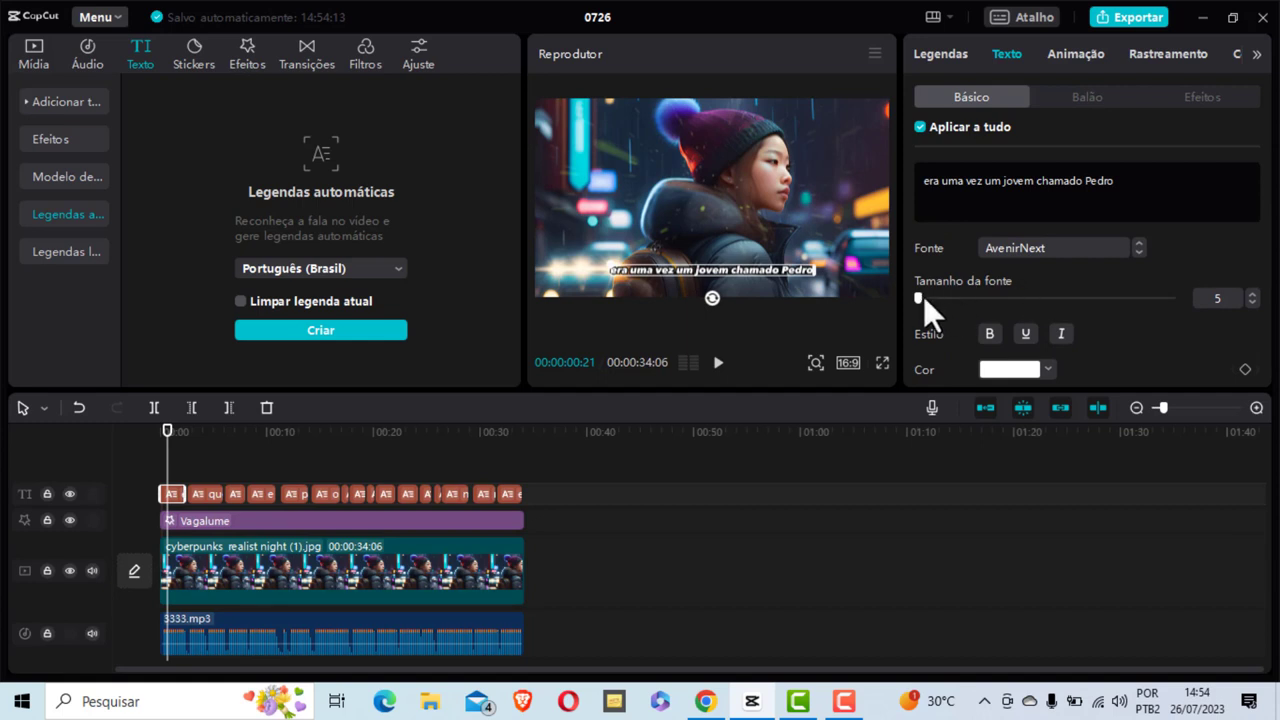
drag(920, 298, 923, 295)
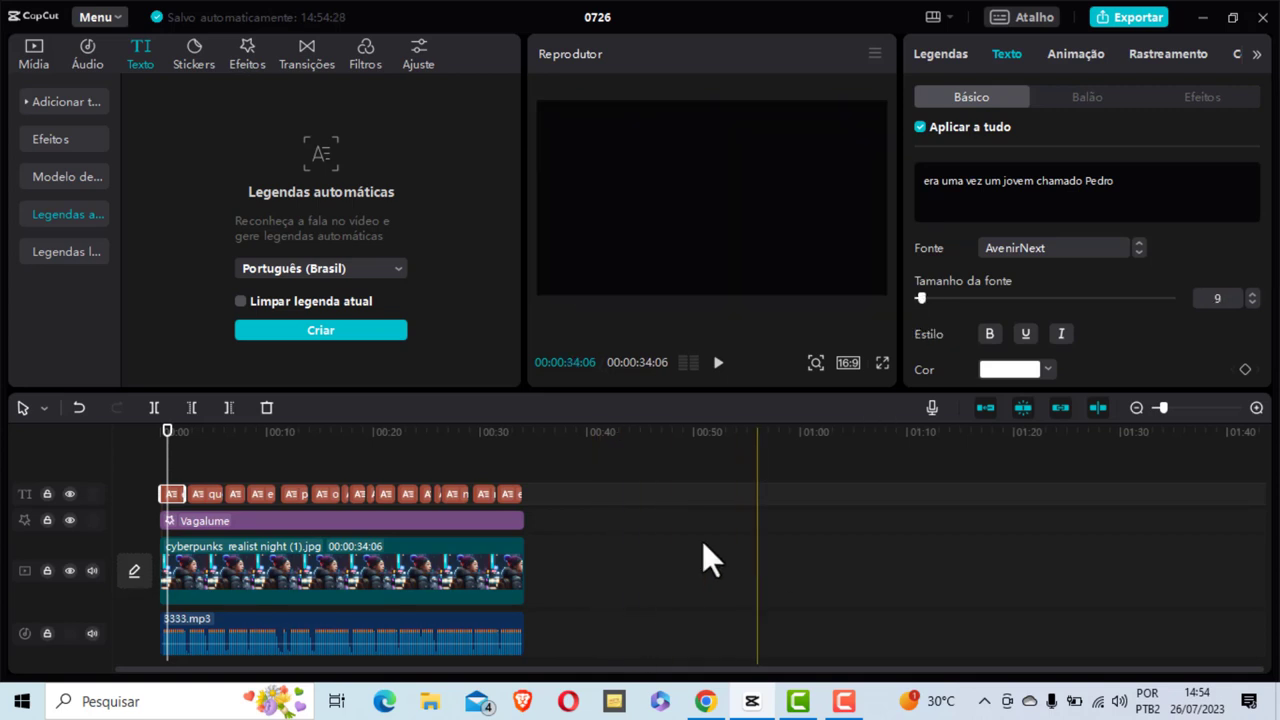
click(718, 362)
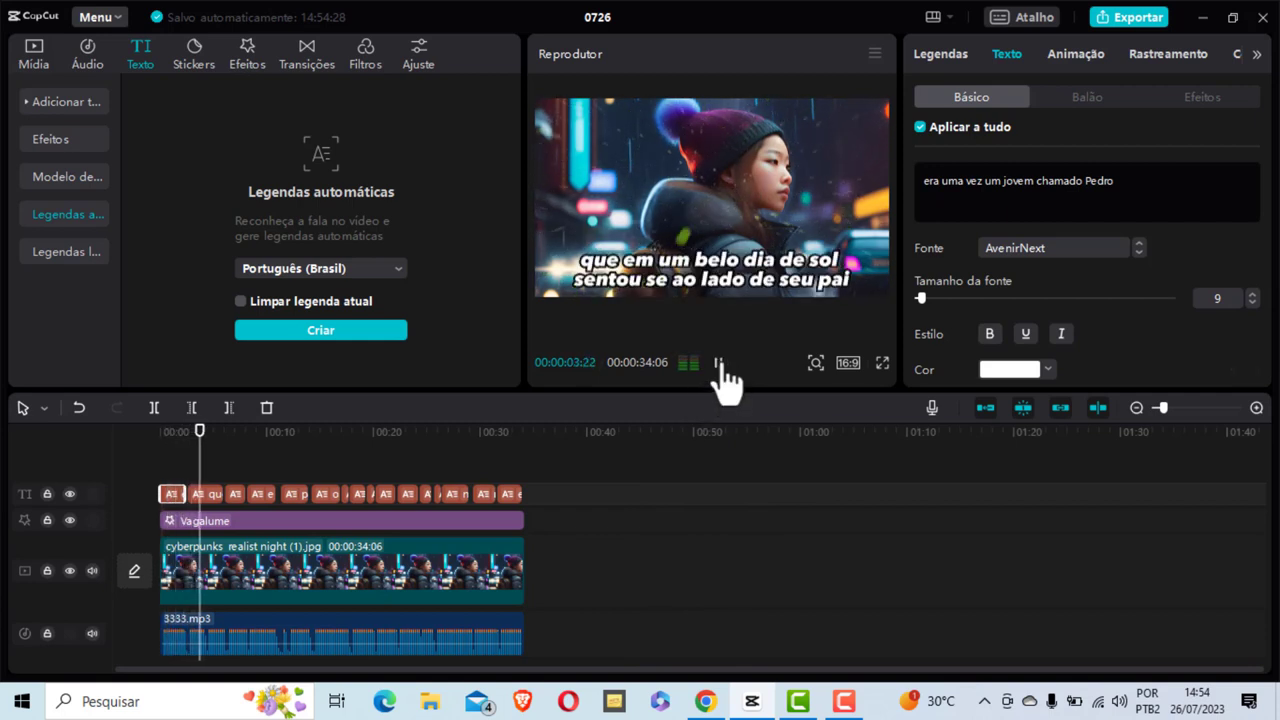
click(718, 363)
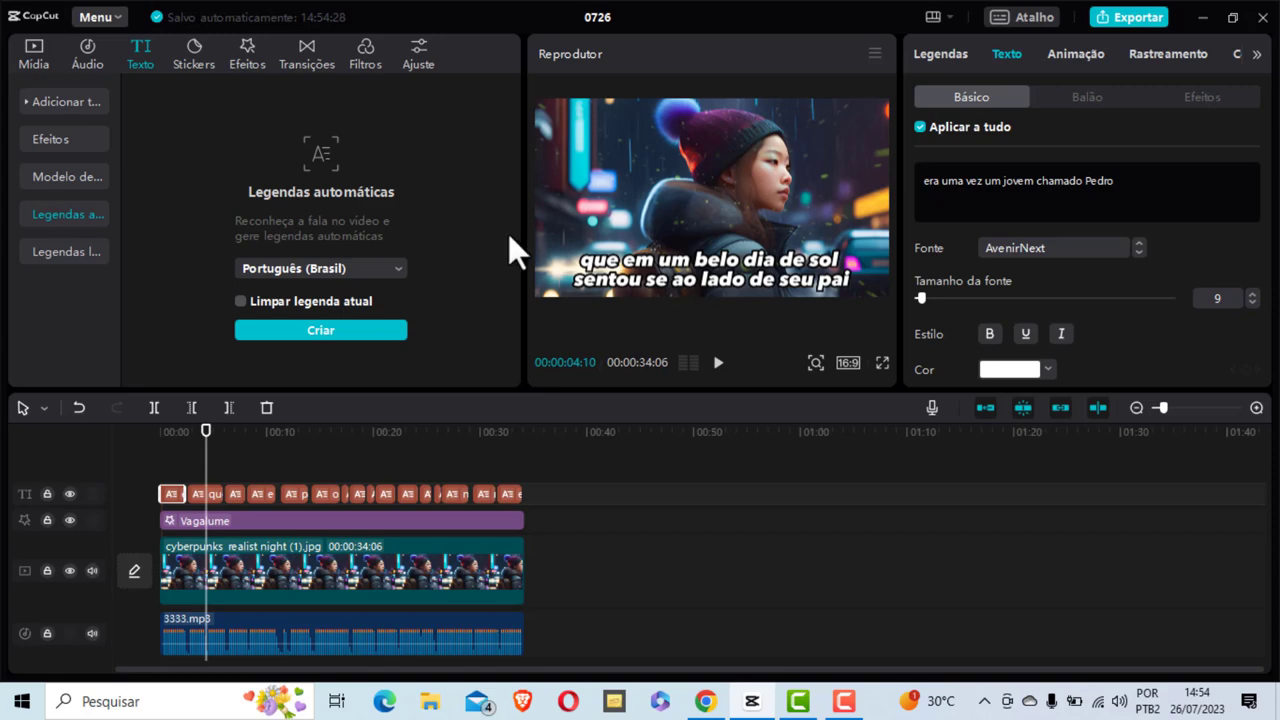
Add Lonely Day - Telecasted.mp3 on a new audio track below the narration and trim its end to match the image clip
click(33, 48)
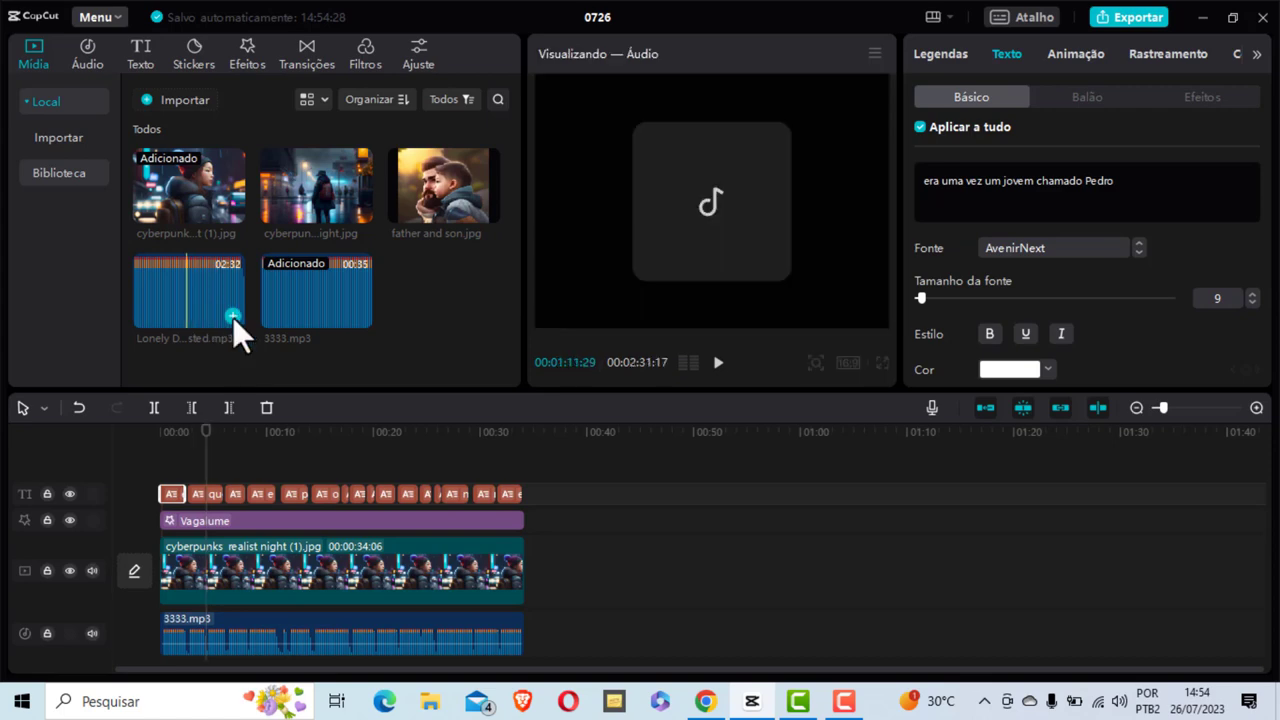
drag(233, 317, 174, 655)
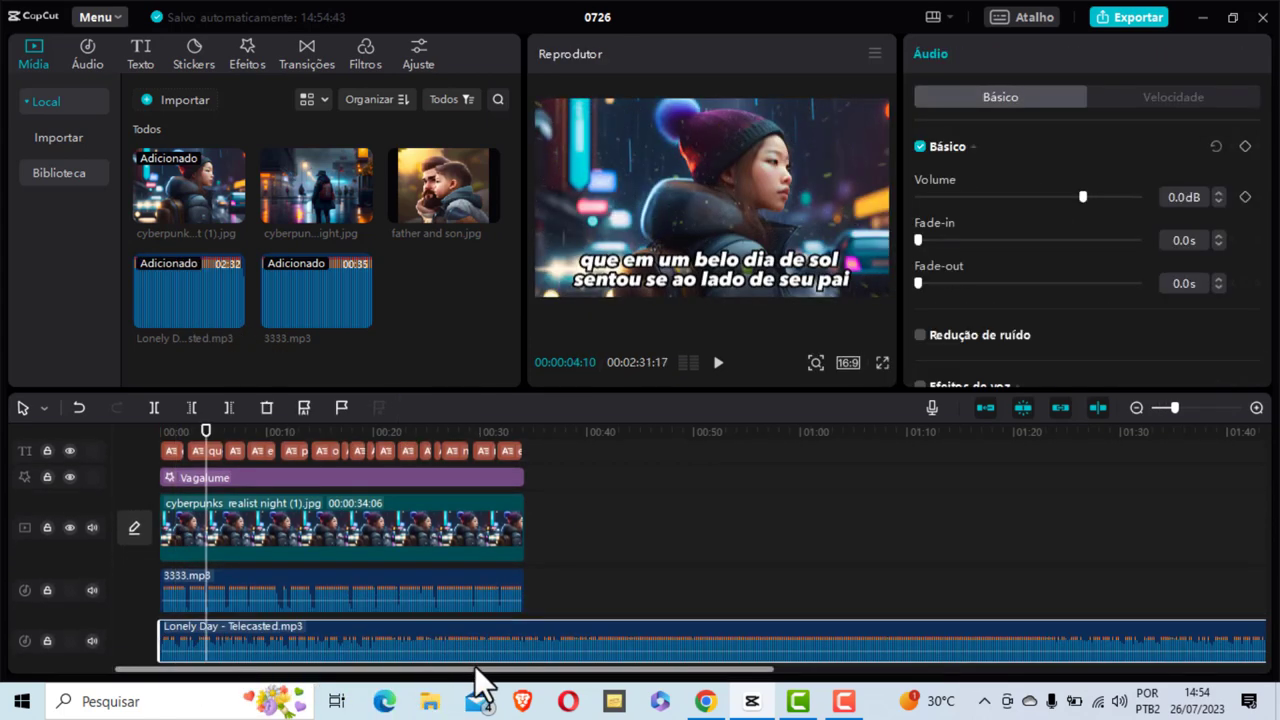
drag(480, 686, 1050, 695)
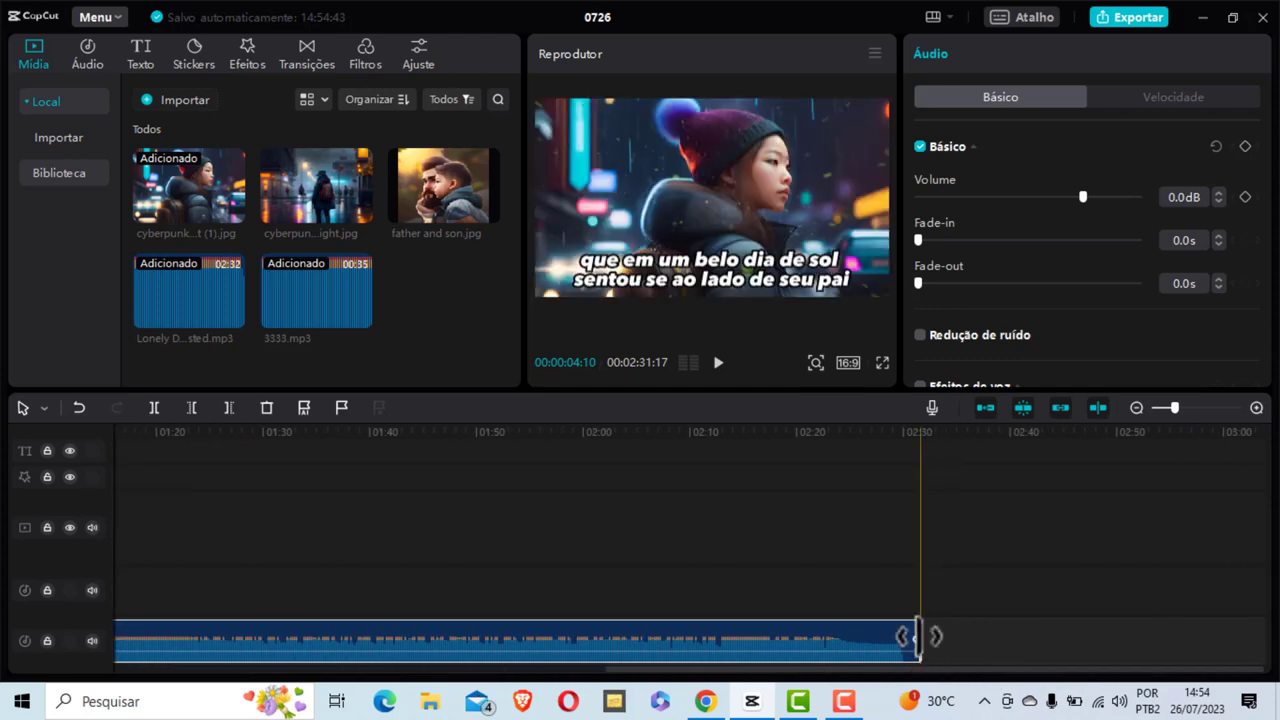
drag(919, 628, 510, 645)
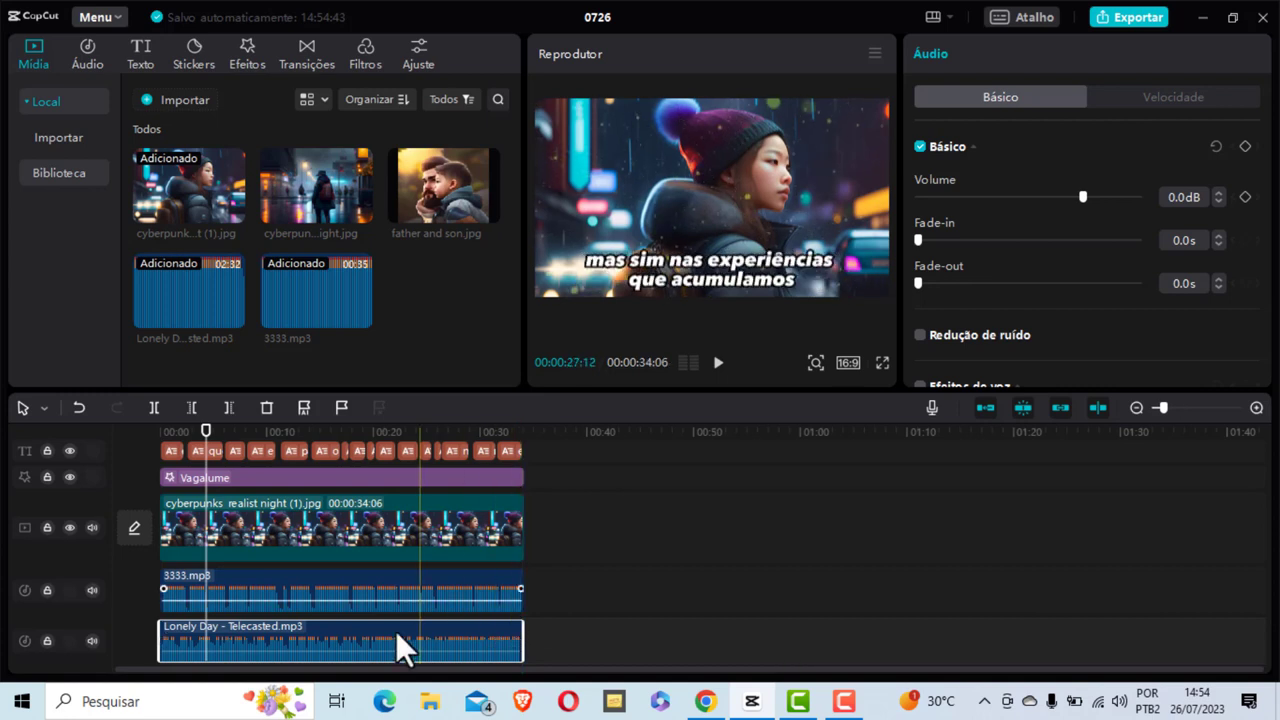
Lower the background music's volume to -22.5 dB and preview the mix from the beginning
drag(342, 630, 335, 660)
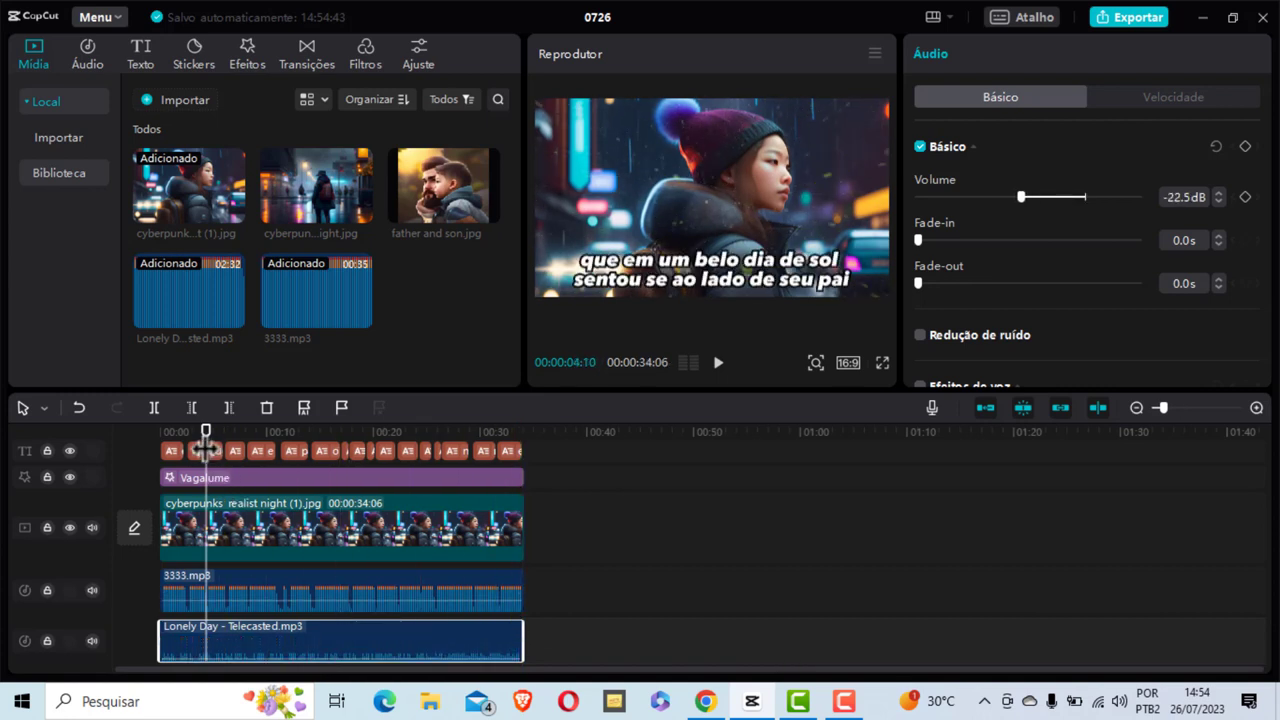
drag(206, 451, 158, 462)
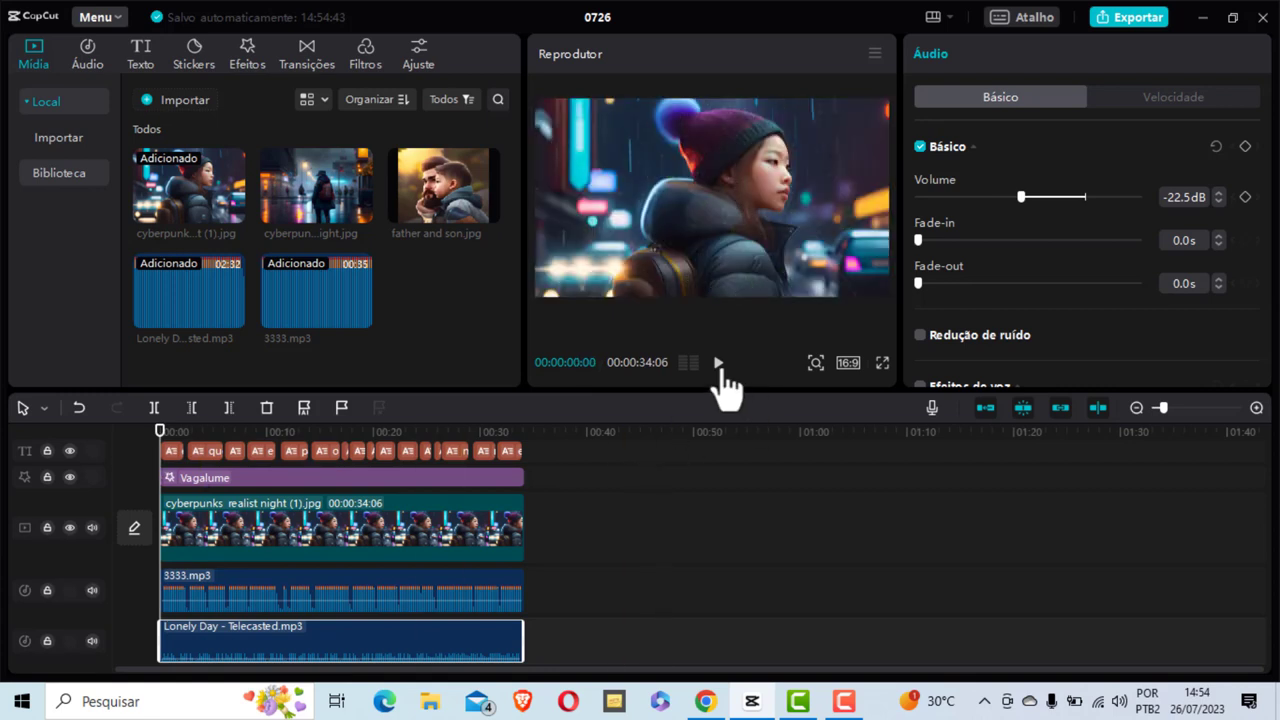
click(718, 364)
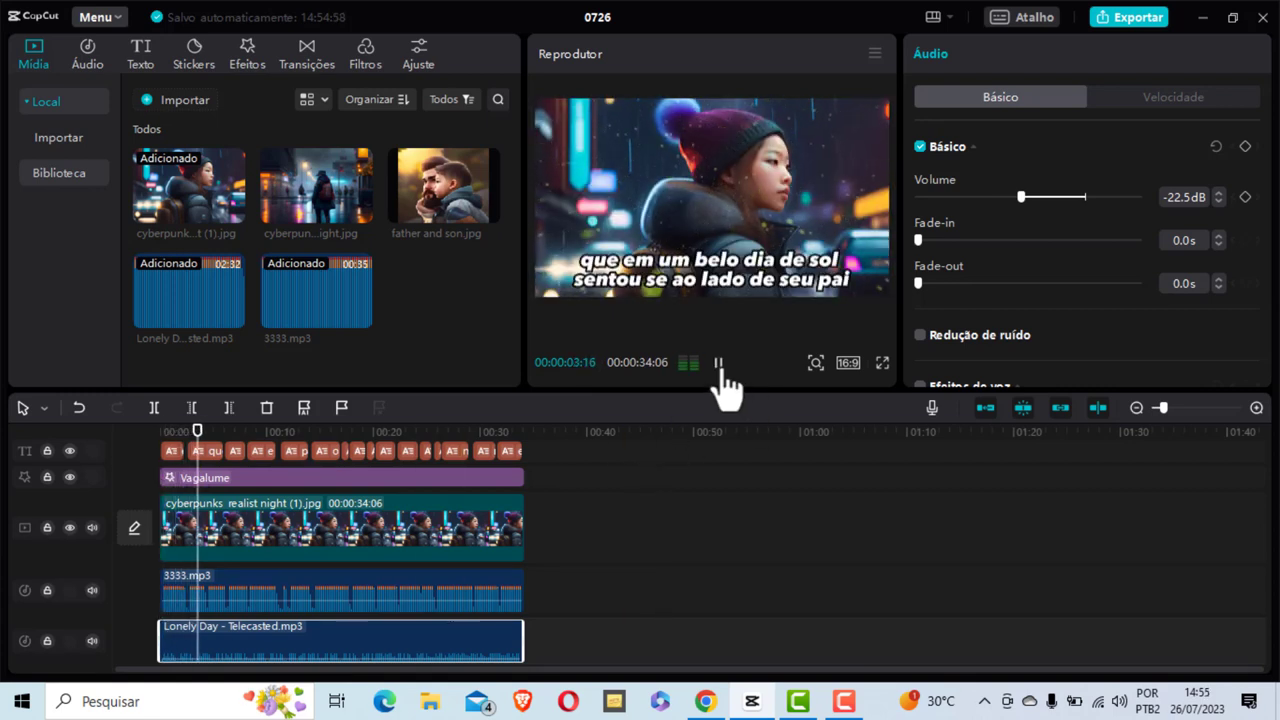
click(718, 364)
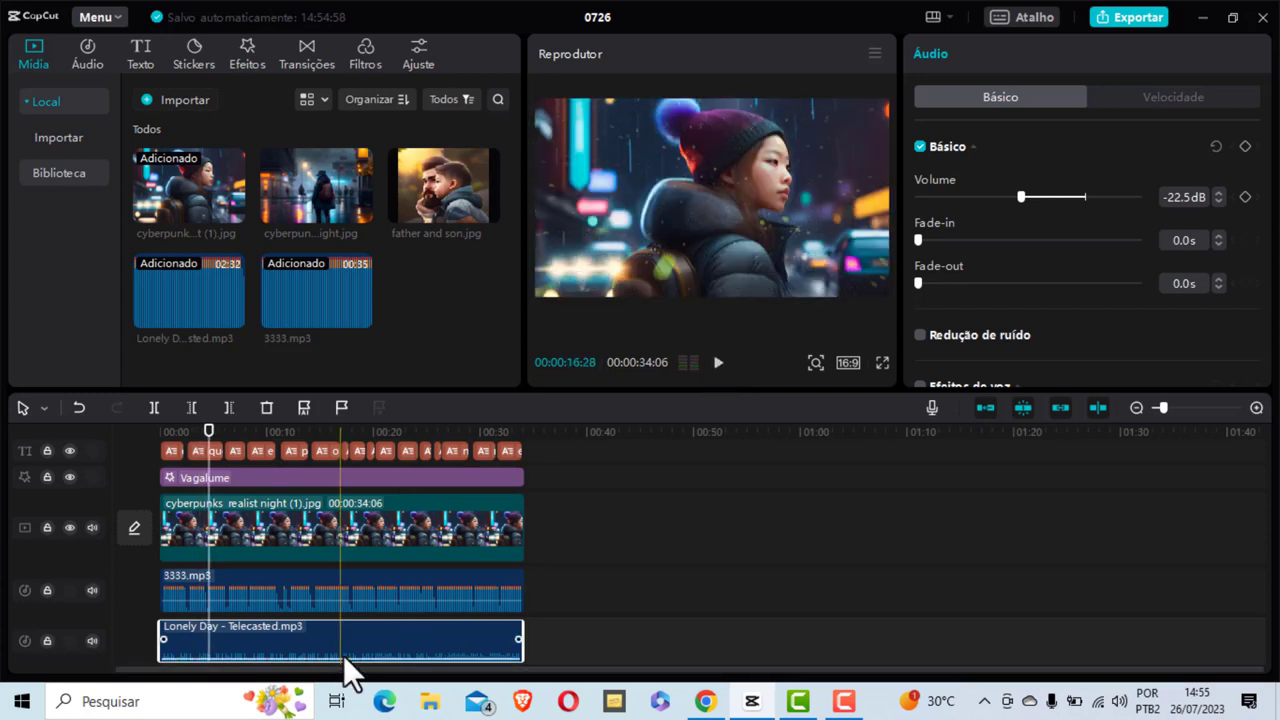
Set the background music's volume to -14.7 dB and play the video to check the balance with the narration
drag(349, 656, 348, 640)
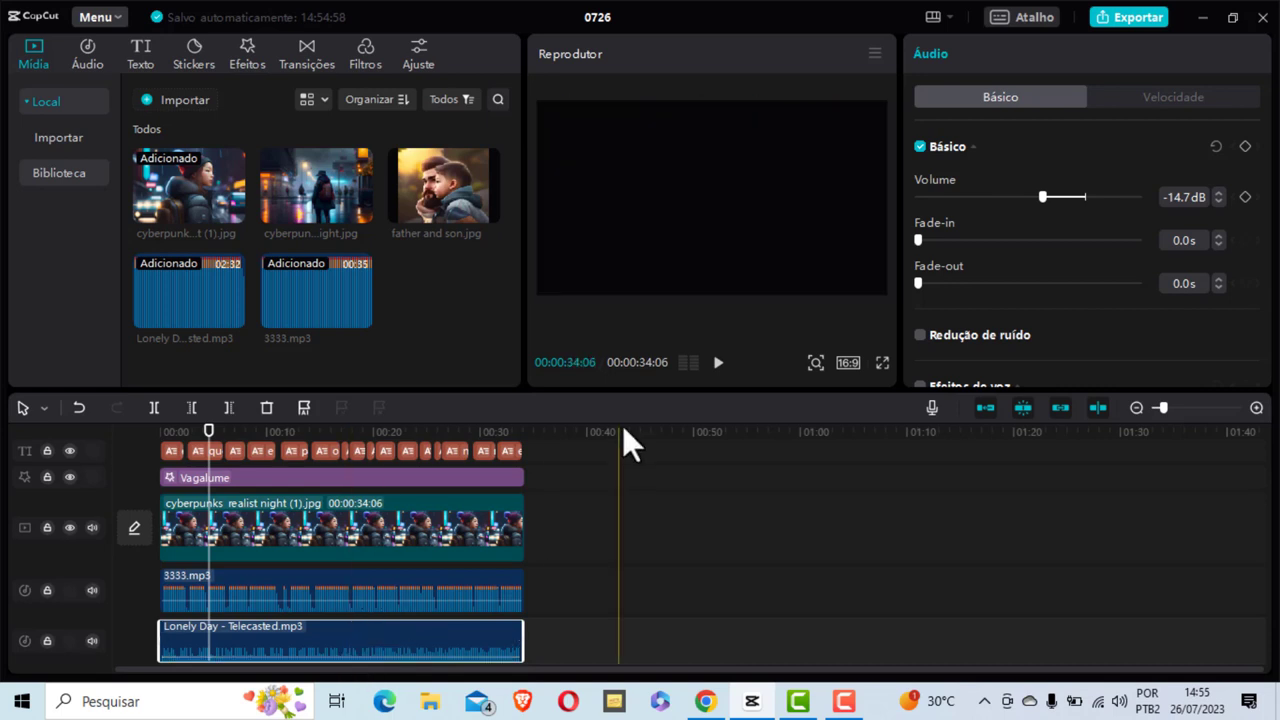
click(718, 362)
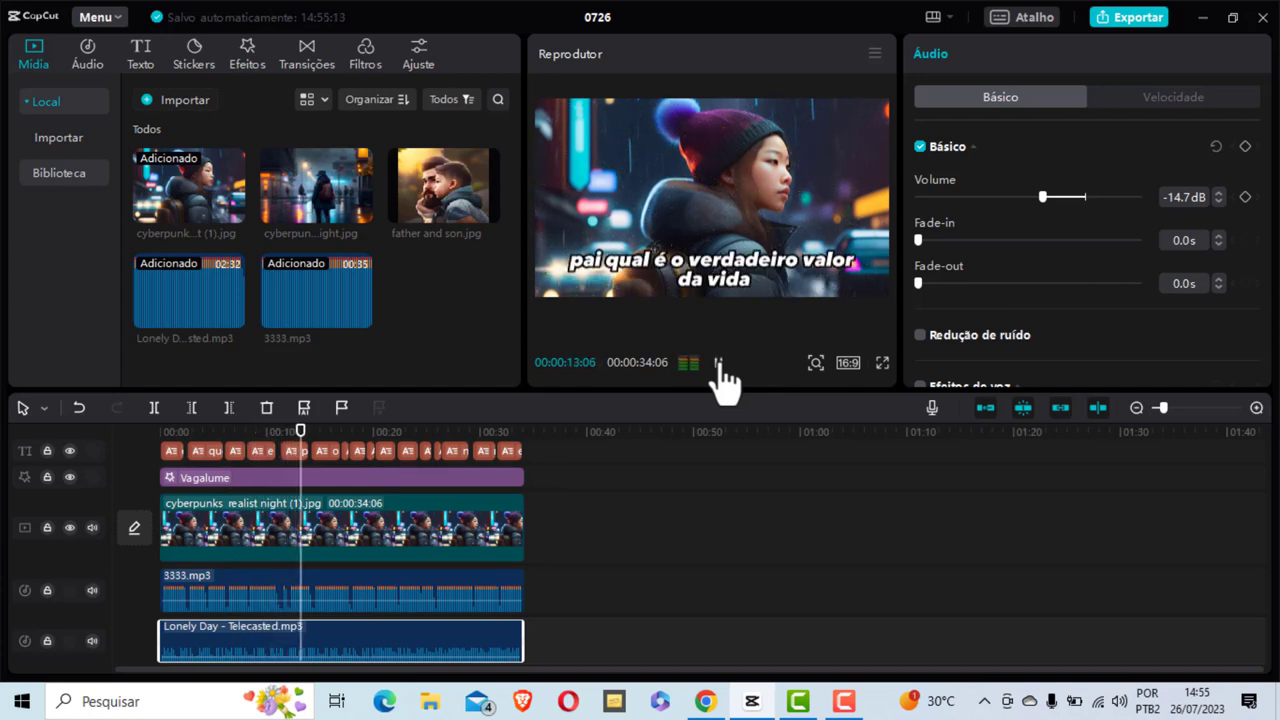
click(718, 364)
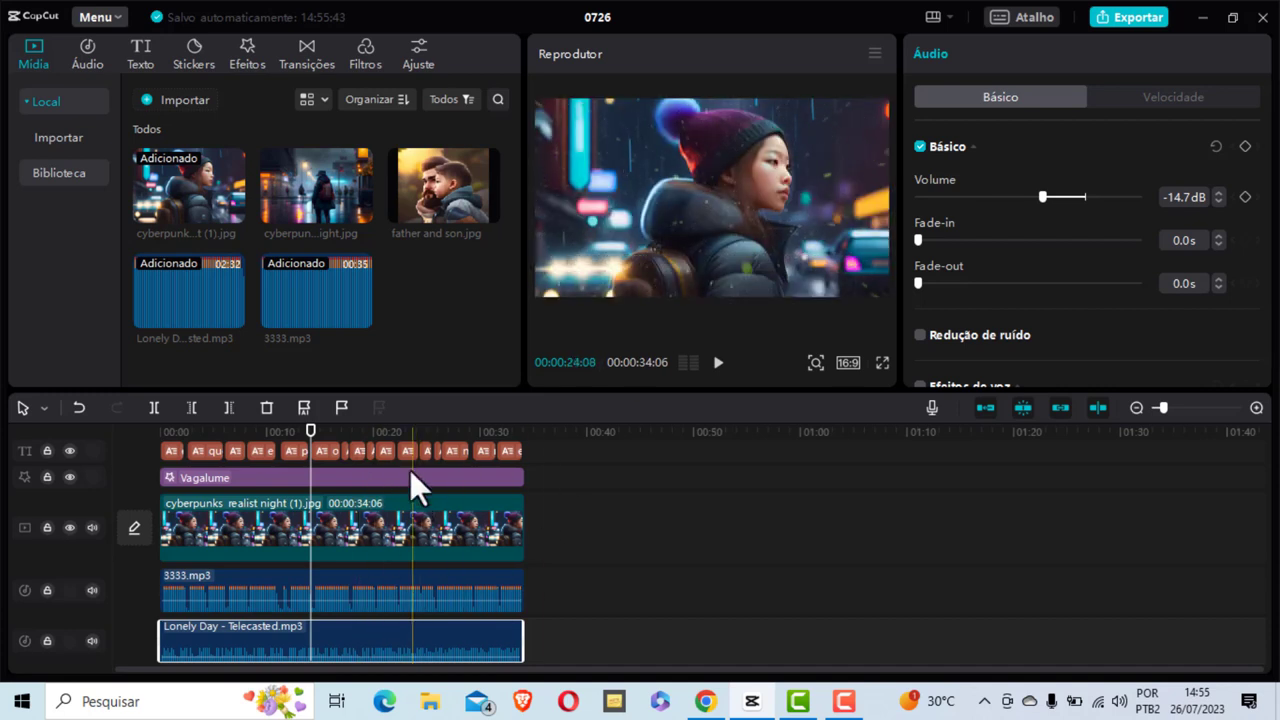
Start exporting the video 0726 and choose Área de Trabalho as the destination folder
click(1124, 14)
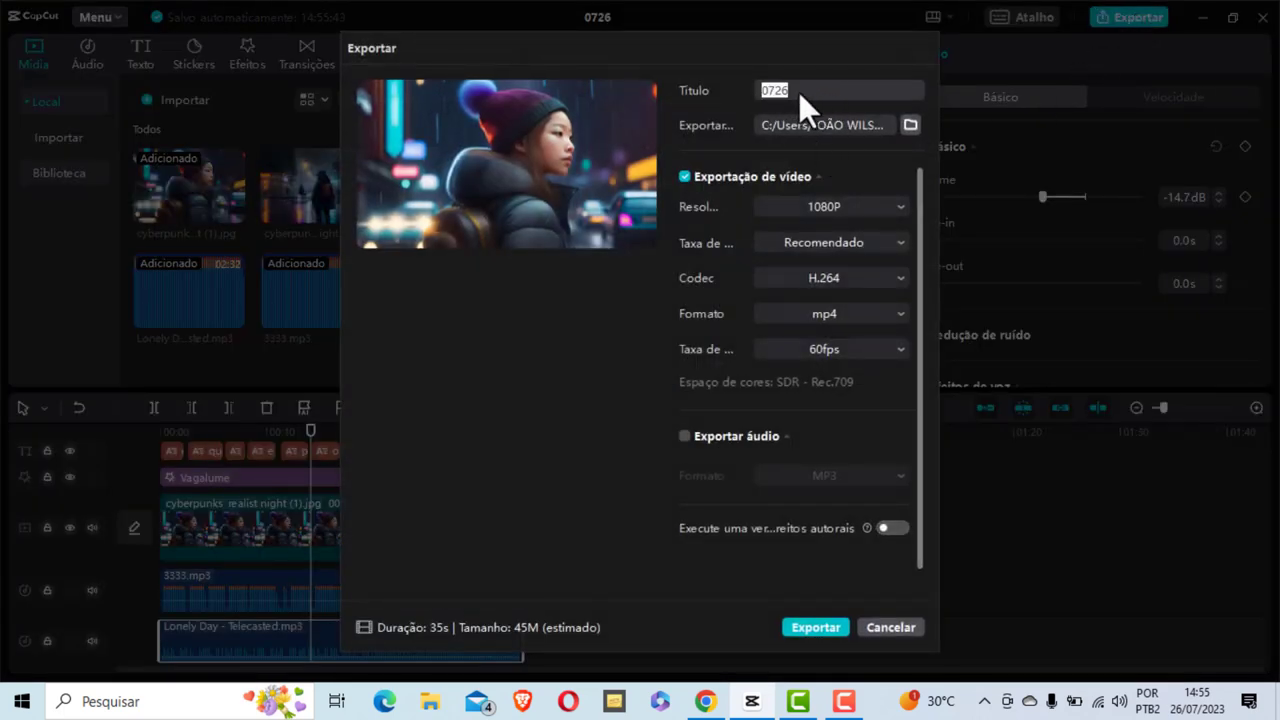
click(910, 122)
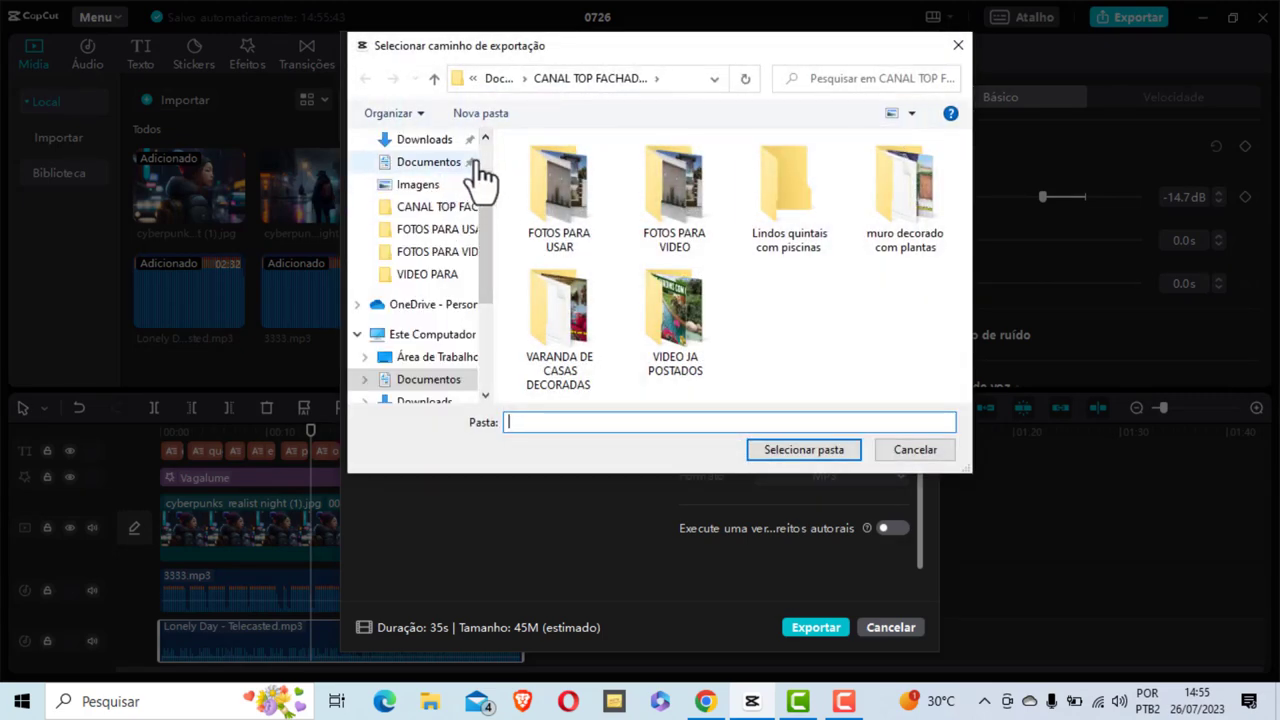
drag(482, 177, 485, 152)
click(425, 178)
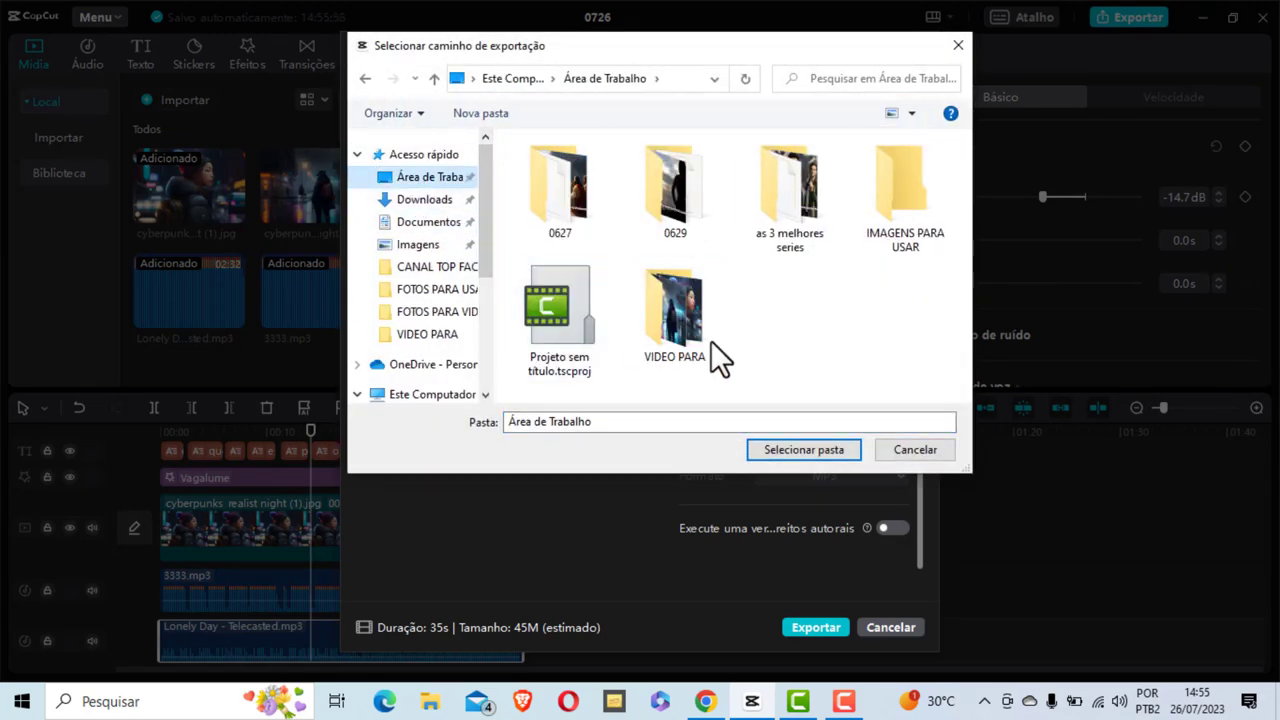
click(792, 450)
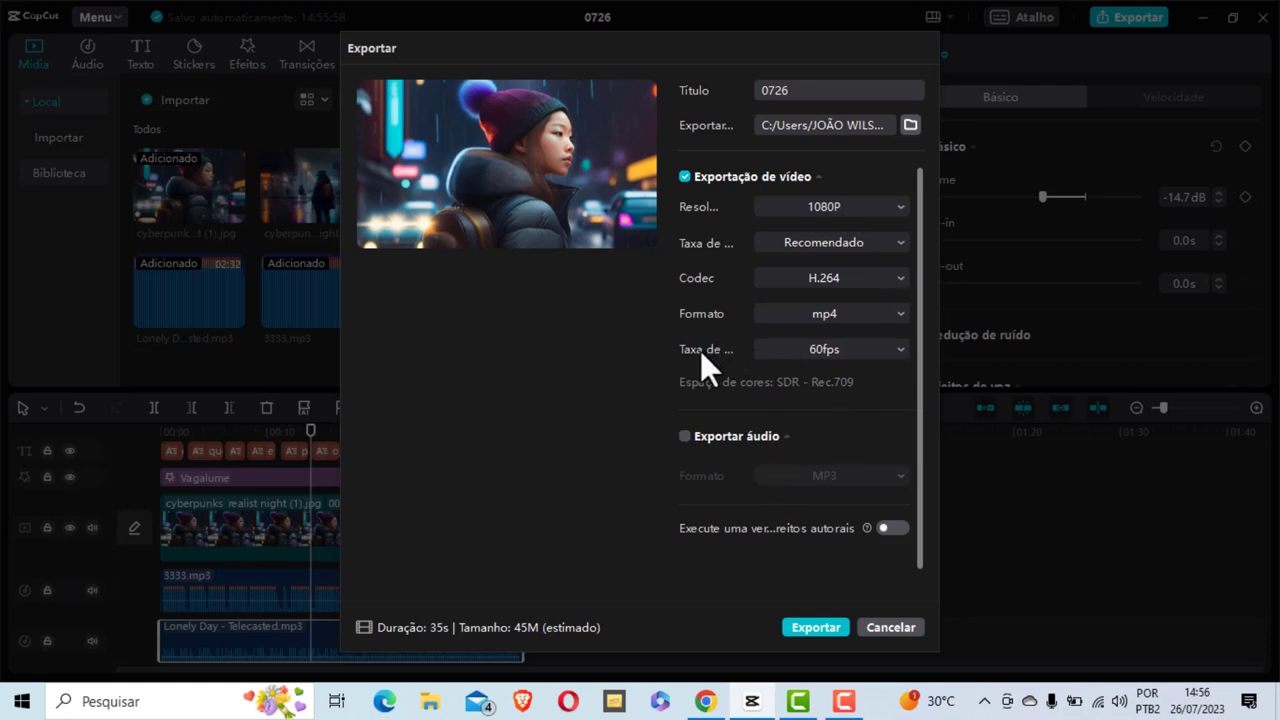
Review the frame rate options, keep 60fps, and export the video as a 1080P H.264 mp4
click(866, 357)
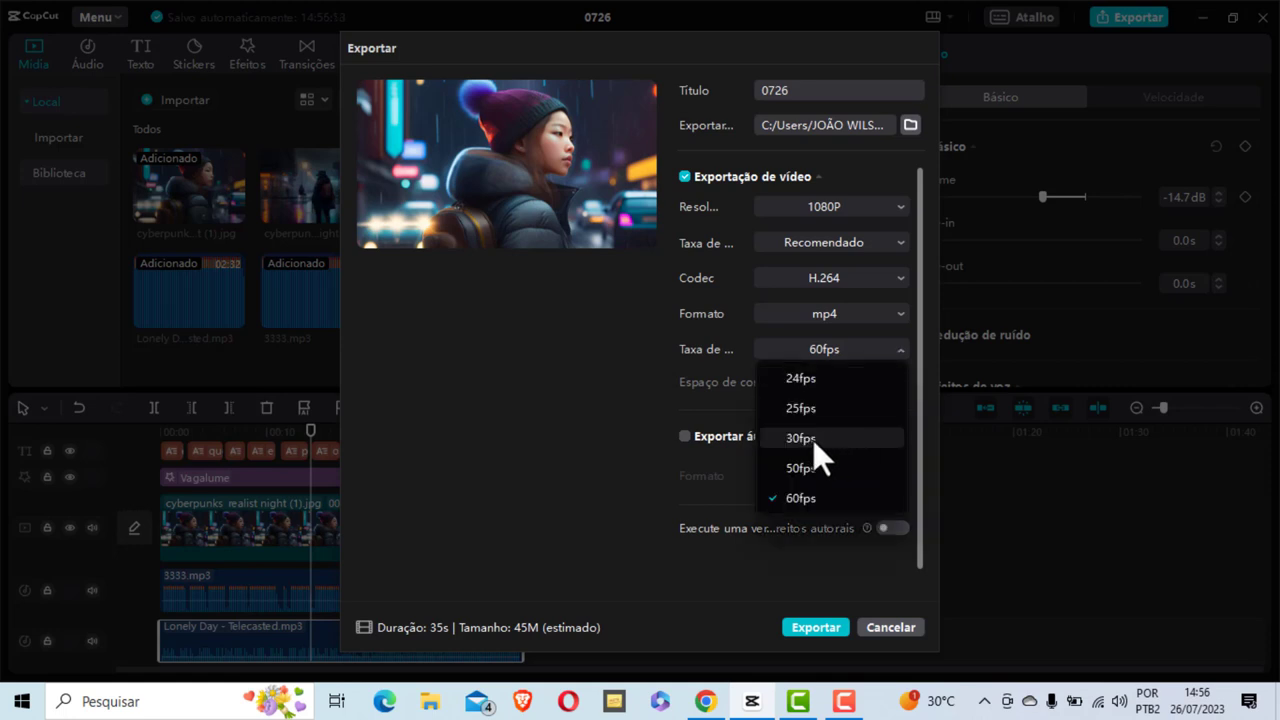
click(628, 342)
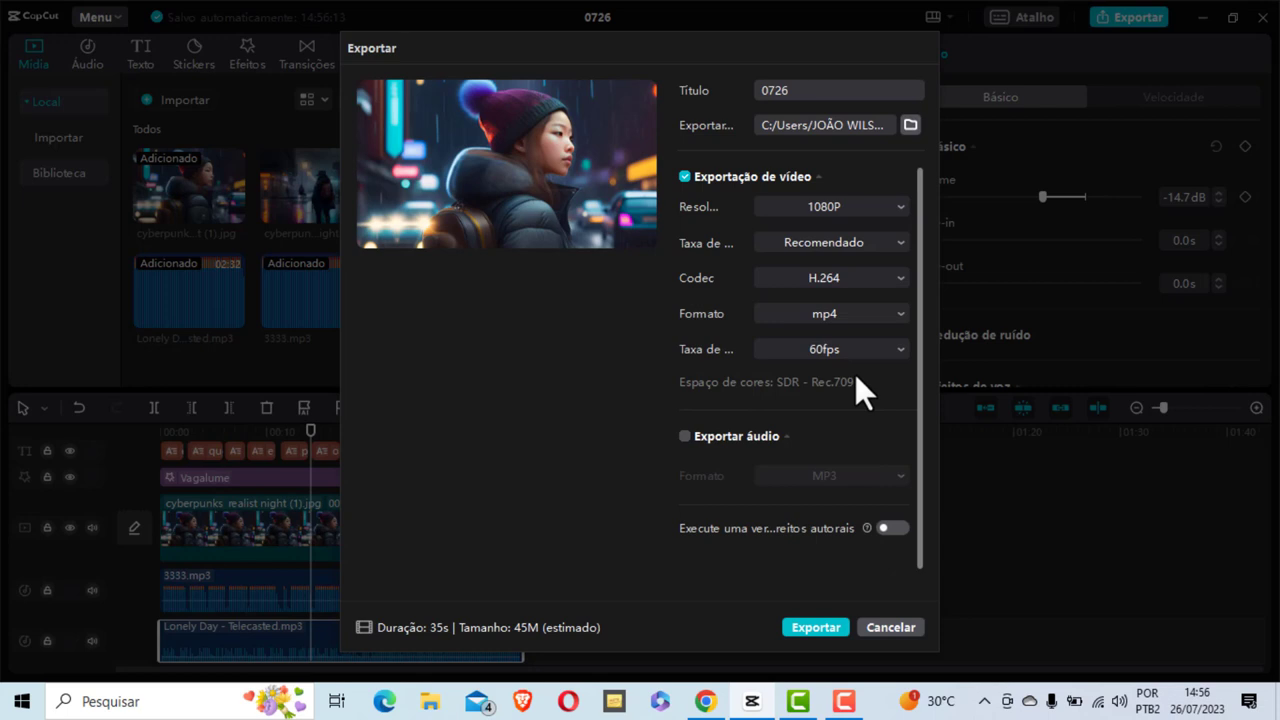
click(811, 629)
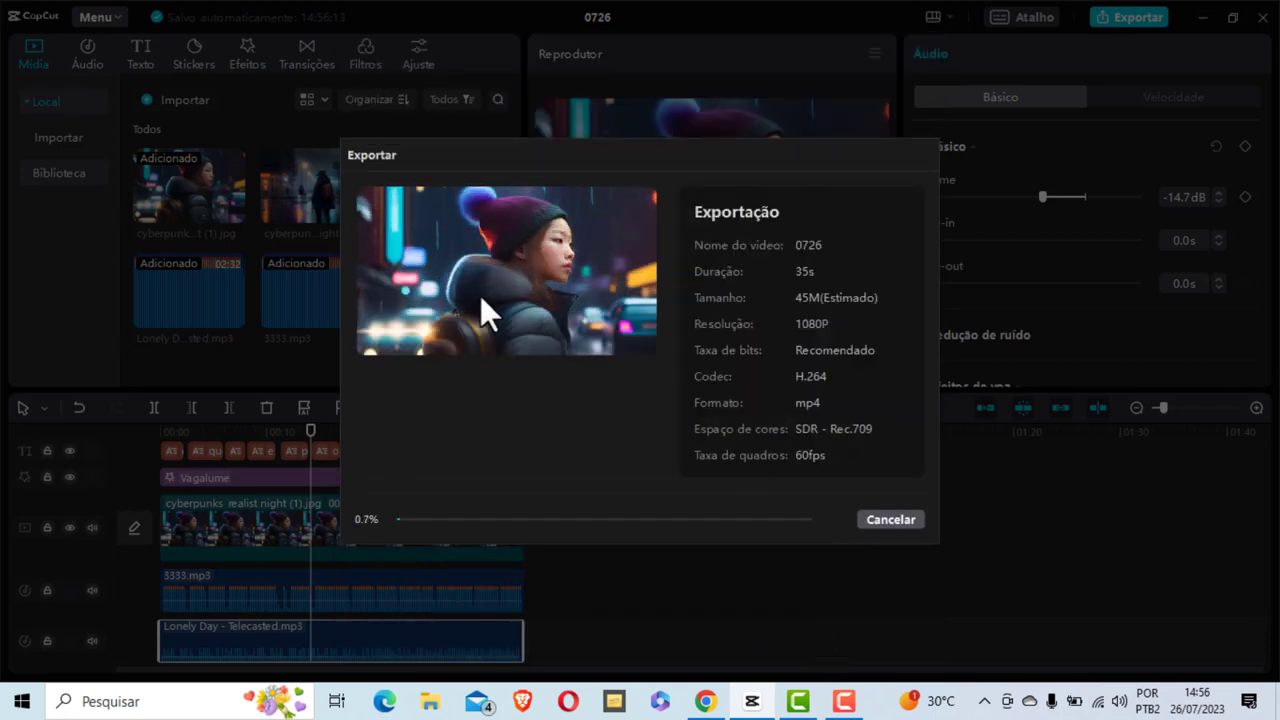